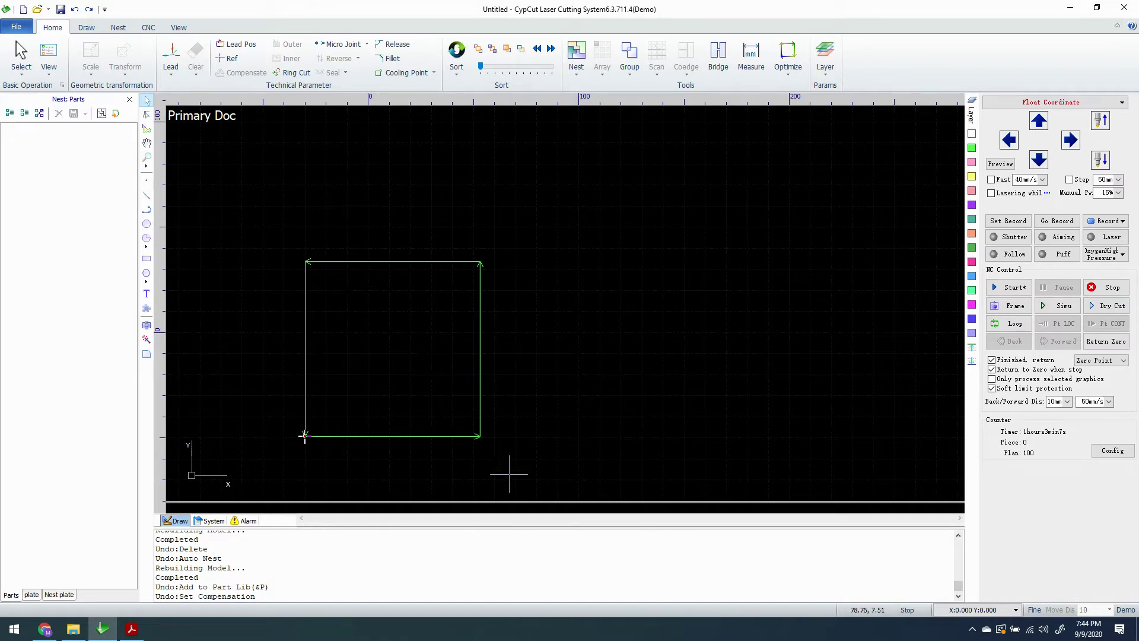
# - Start the Measure Length command beside the plain square part
pyautogui.click(751, 56)
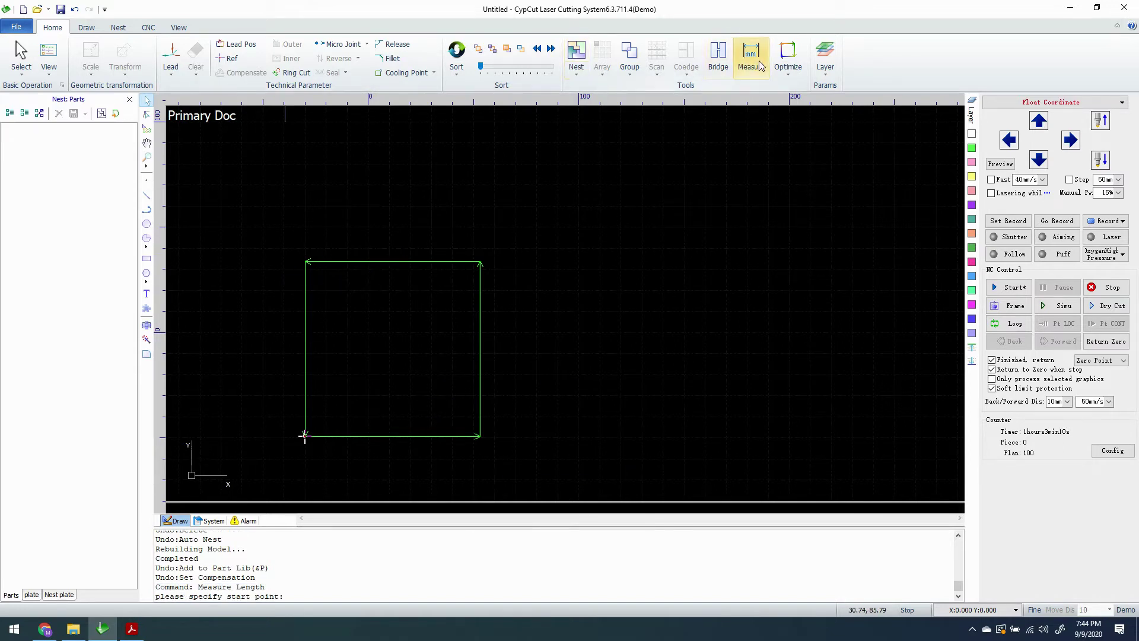
# - Measure the square's width and height, both 40.0186 mm, then box-select it
pyautogui.click(305, 311)
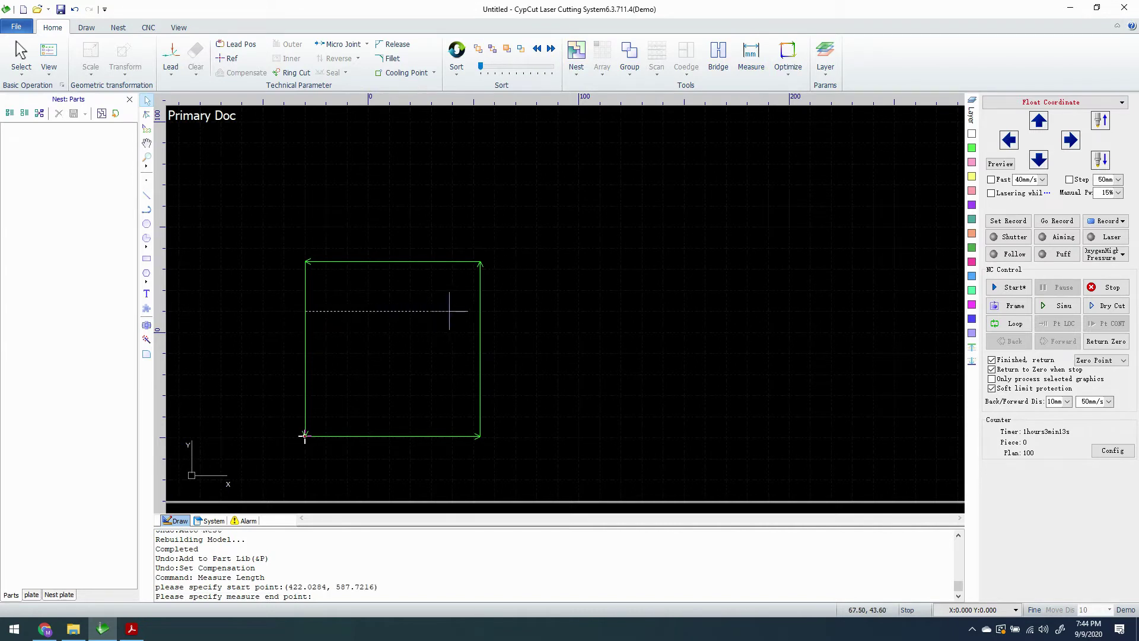
pyautogui.click(480, 310)
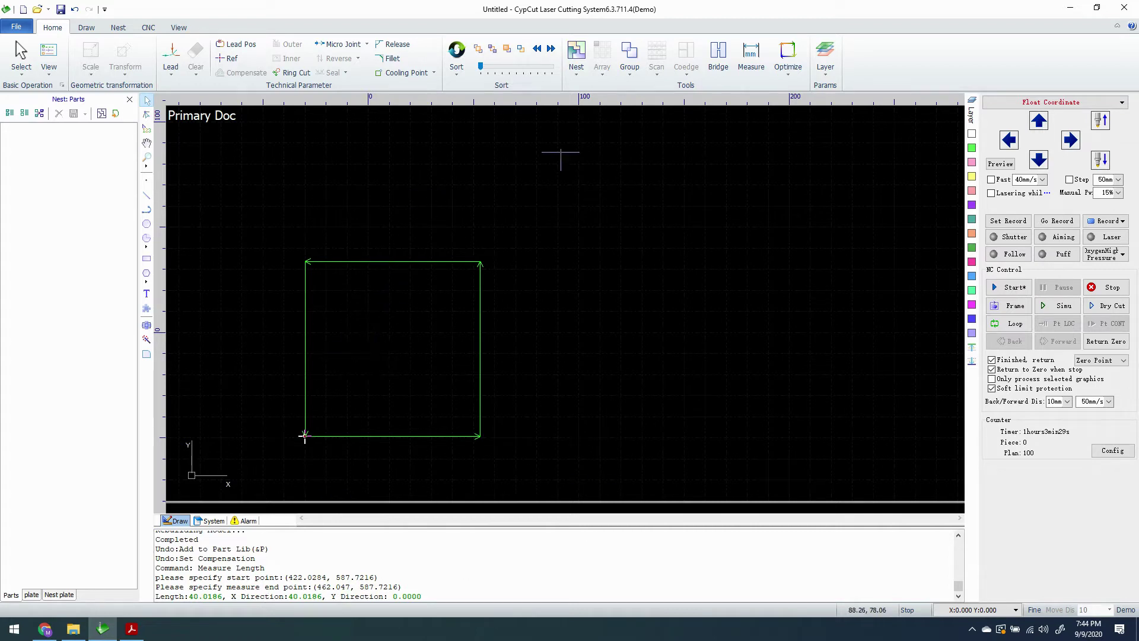
pyautogui.click(751, 57)
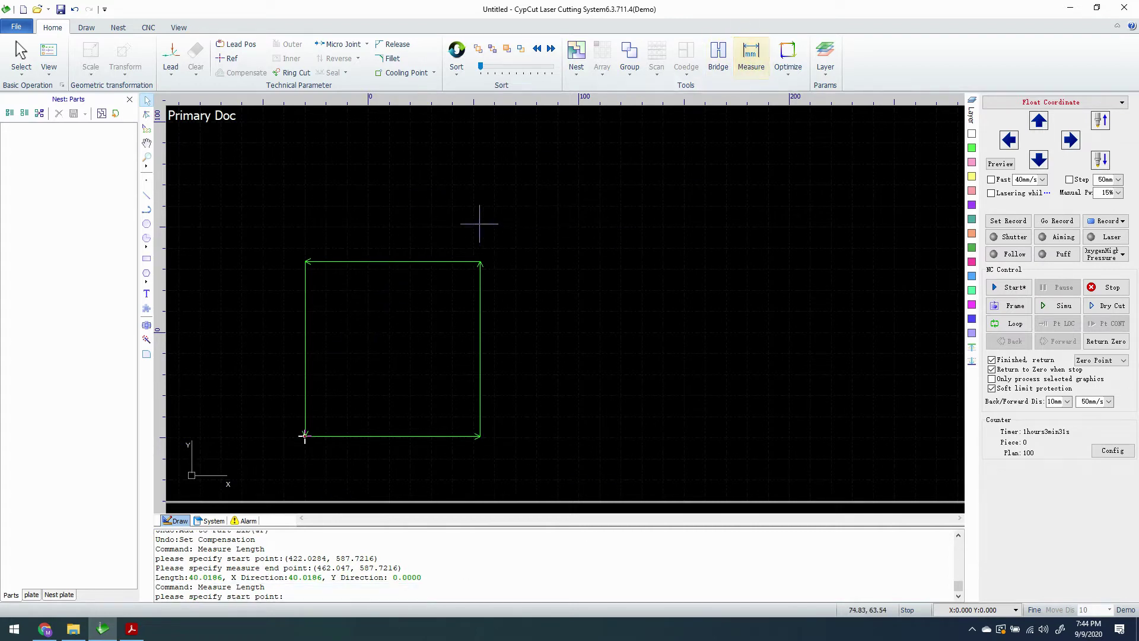
pyautogui.click(378, 261)
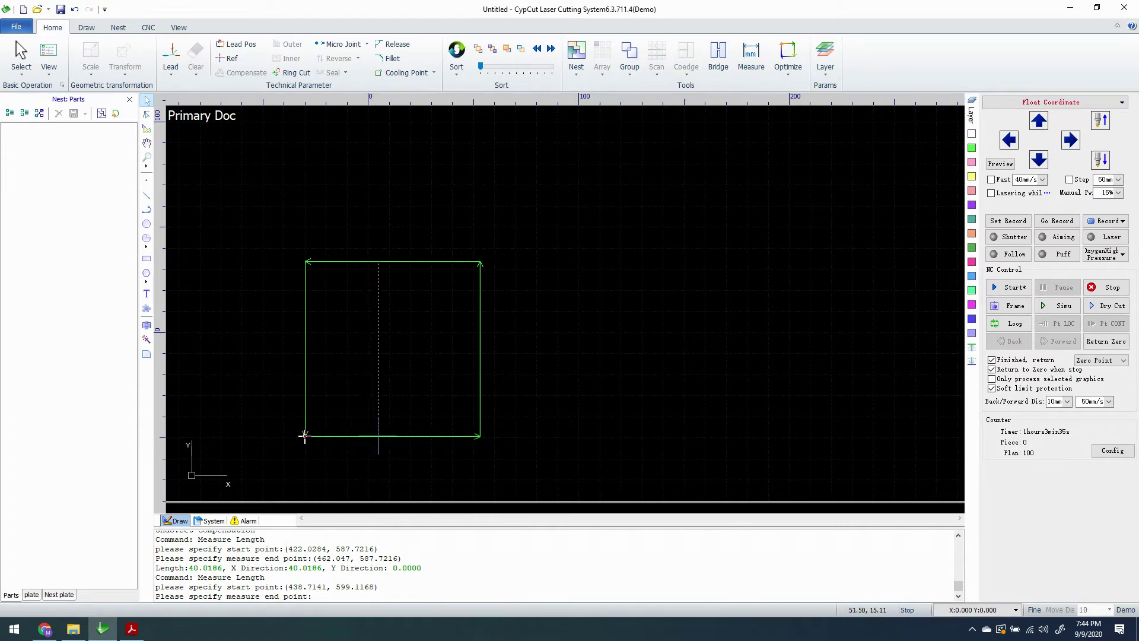
pyautogui.click(378, 436)
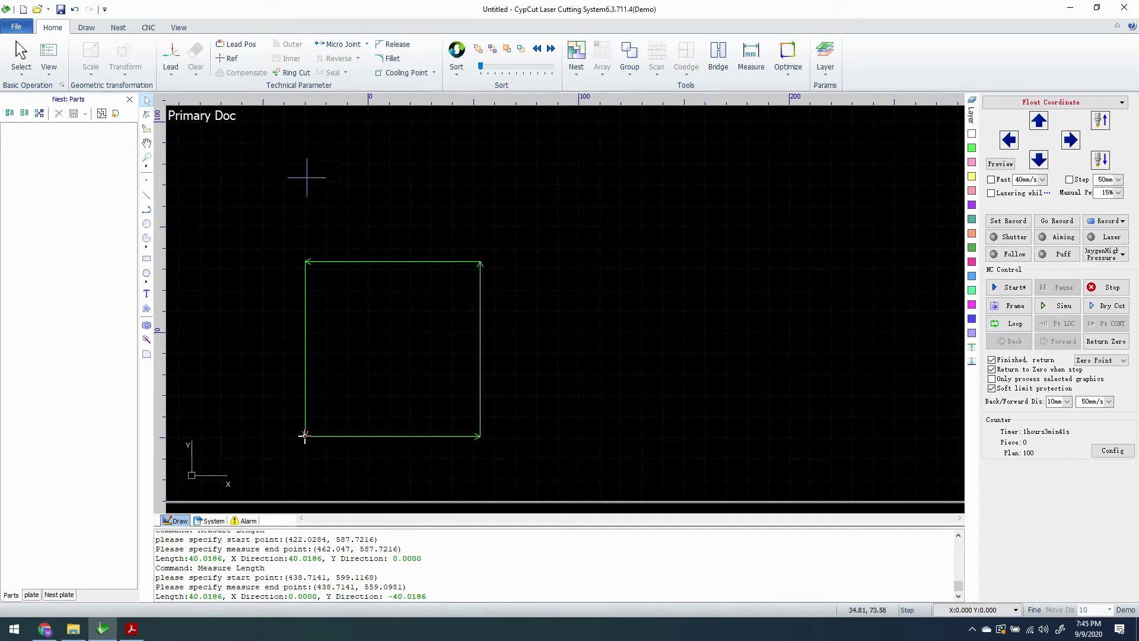
pyautogui.moveTo(286, 190); pyautogui.dragTo(535, 469)
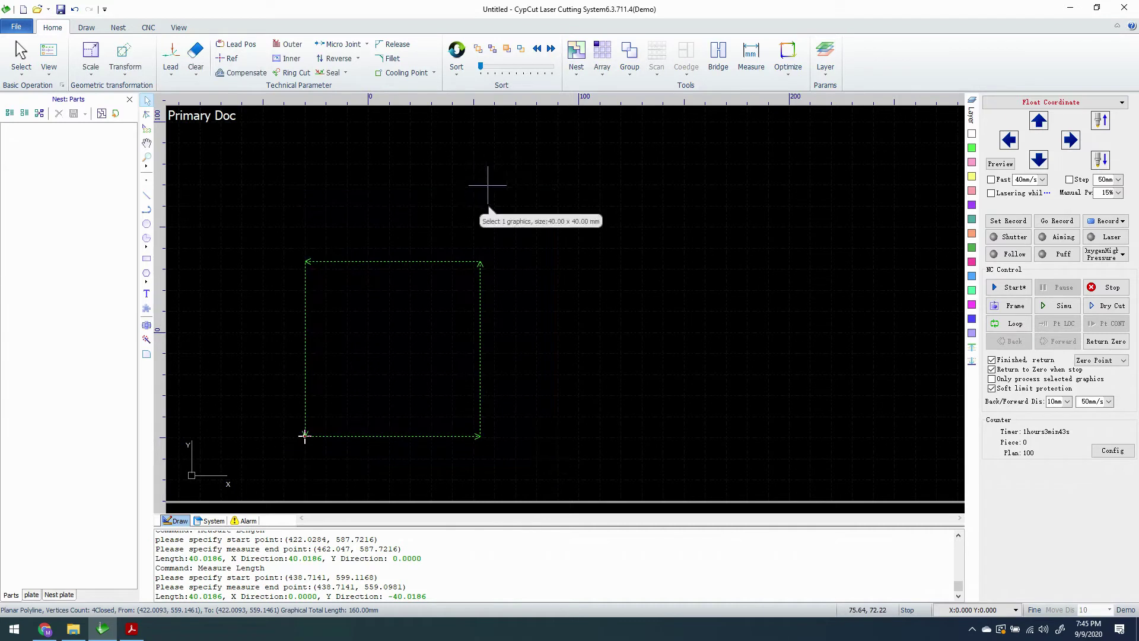
# - Apply a 3 mm outer compensation with Rect corner style to the square
pyautogui.click(245, 72)
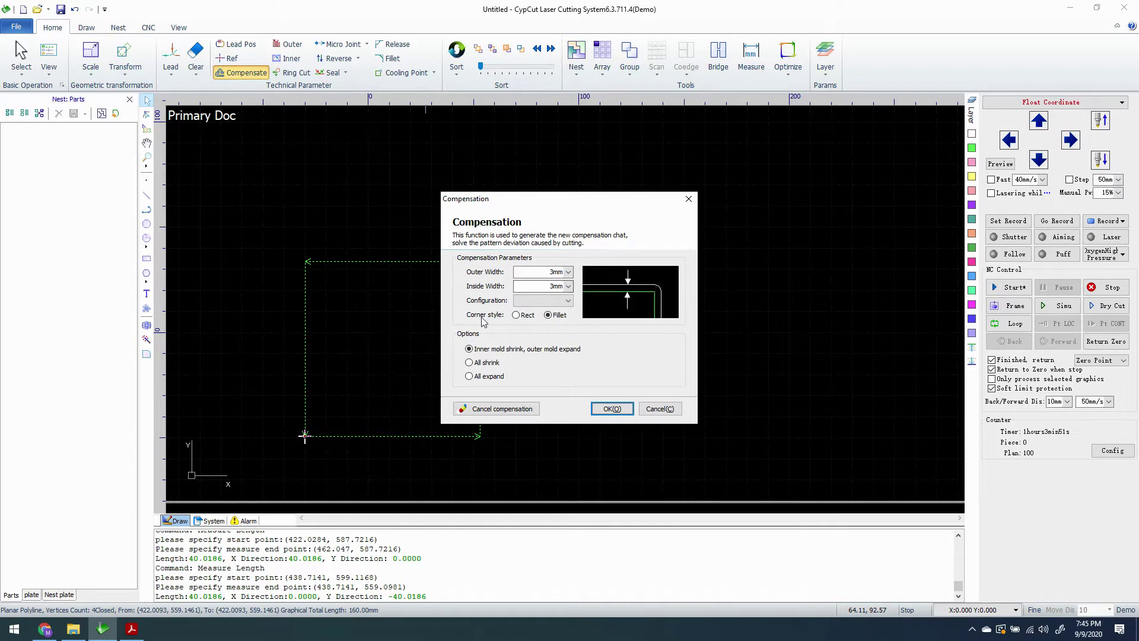
pyautogui.click(526, 316)
pyautogui.click(534, 315)
pyautogui.click(617, 412)
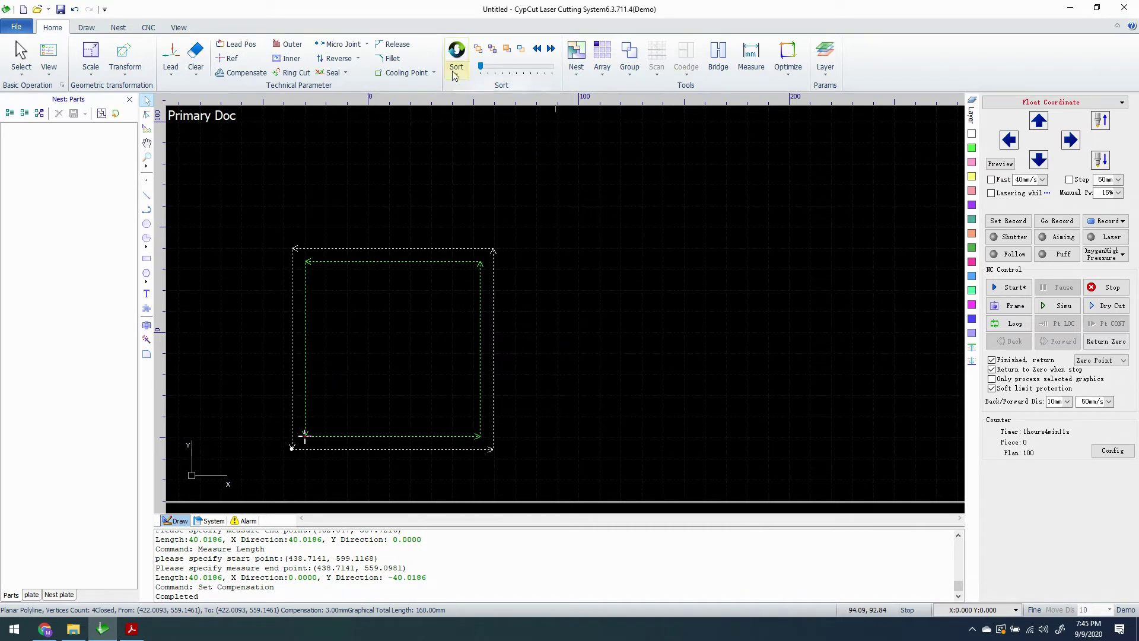
# - Measure the white compensation contour's width at 45.9423 mm
pyautogui.click(751, 57)
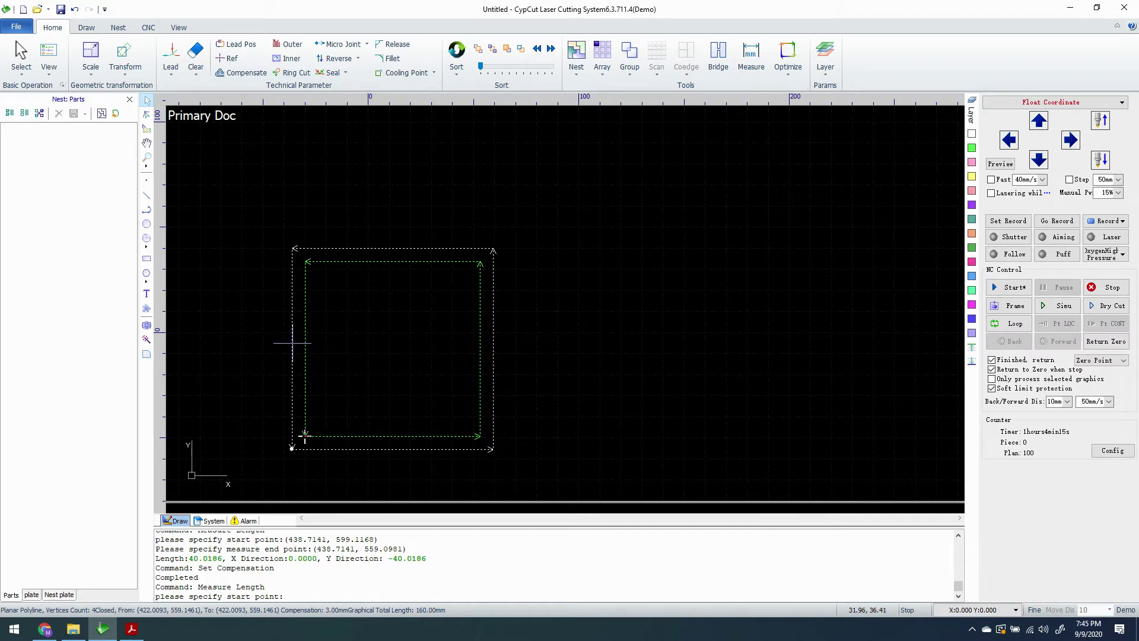
pyautogui.scroll(2, 292, 343)
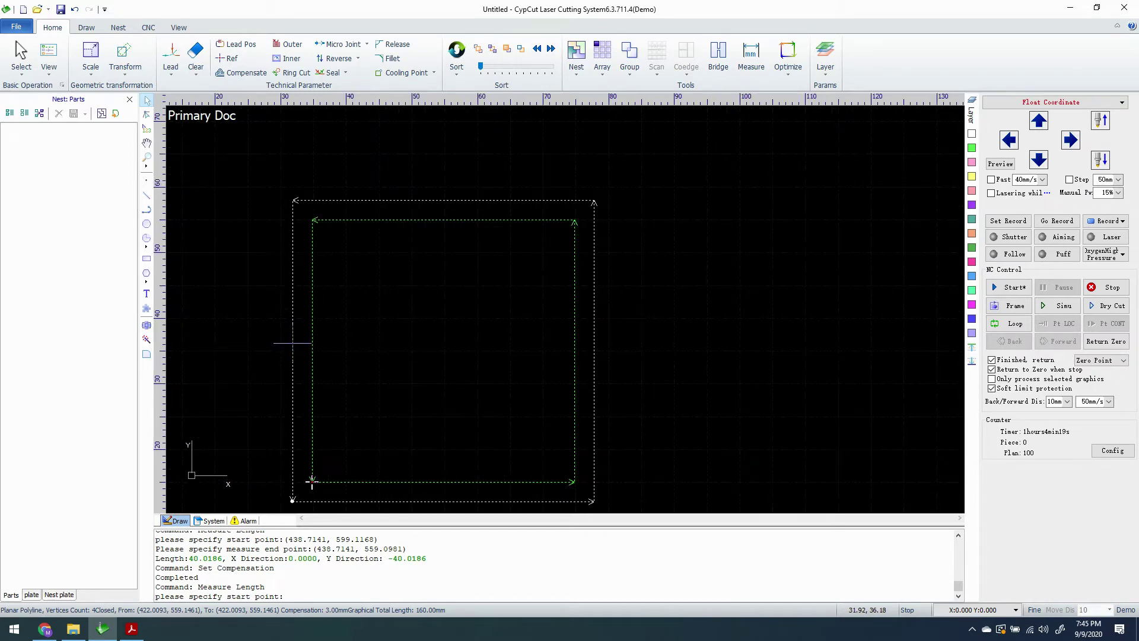
pyautogui.click(291, 343)
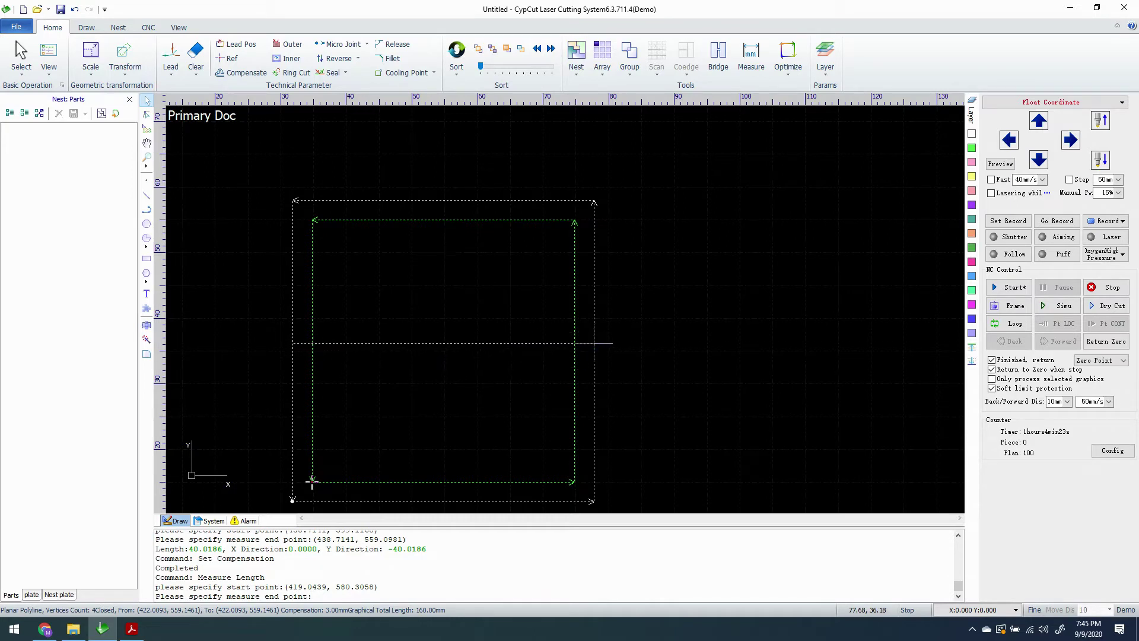
pyautogui.click(593, 342)
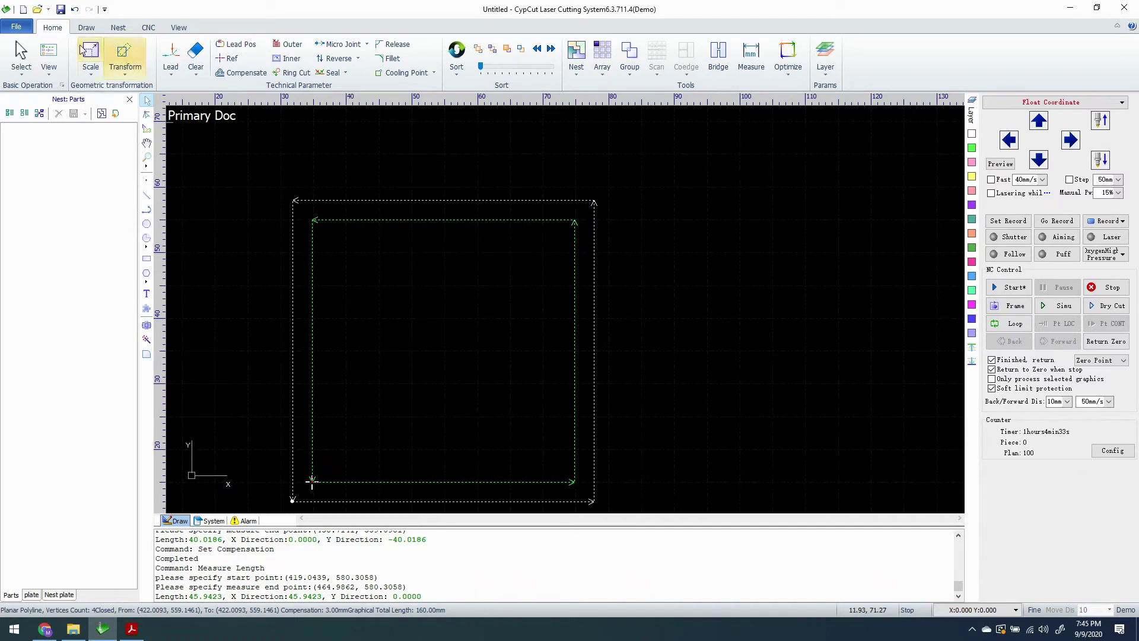
# - Add the square and its outer contour to the part library as 4 pieces
pyautogui.click(20, 56)
pyautogui.click(224, 163)
pyautogui.moveTo(223, 162); pyautogui.dragTo(687, 509)
pyautogui.rightClick(542, 363)
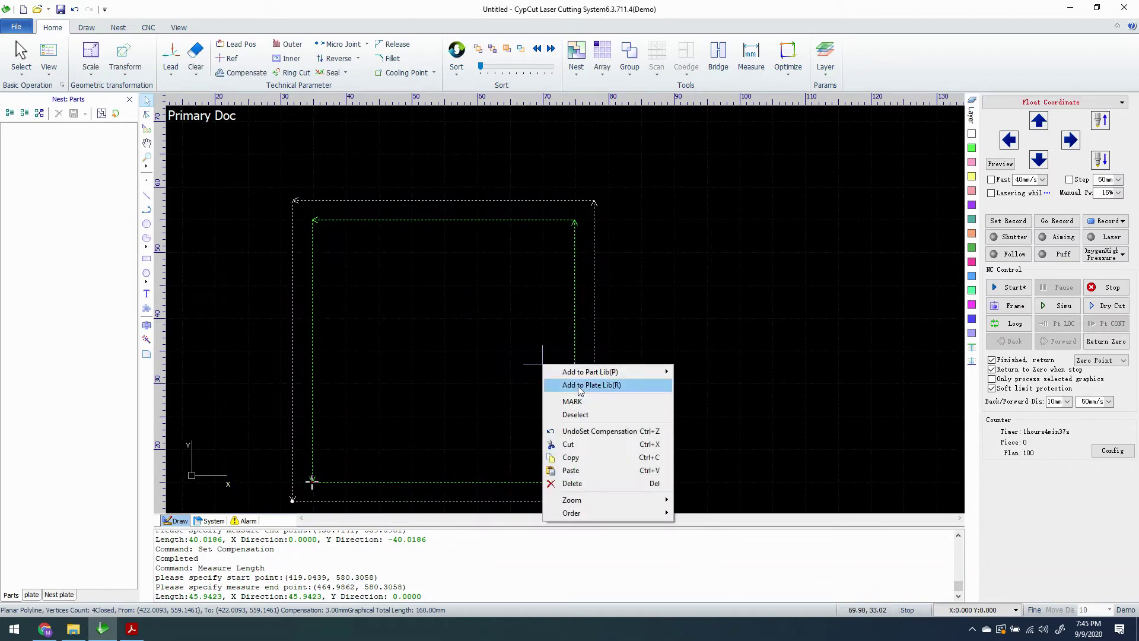
pyautogui.moveTo(621, 373)
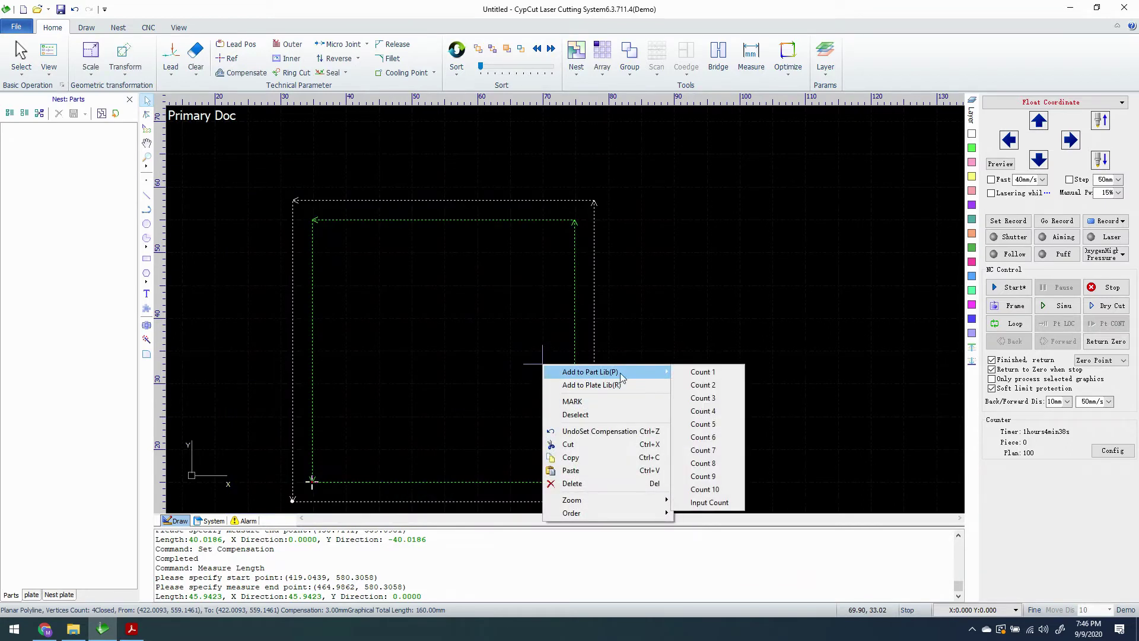
pyautogui.click(706, 410)
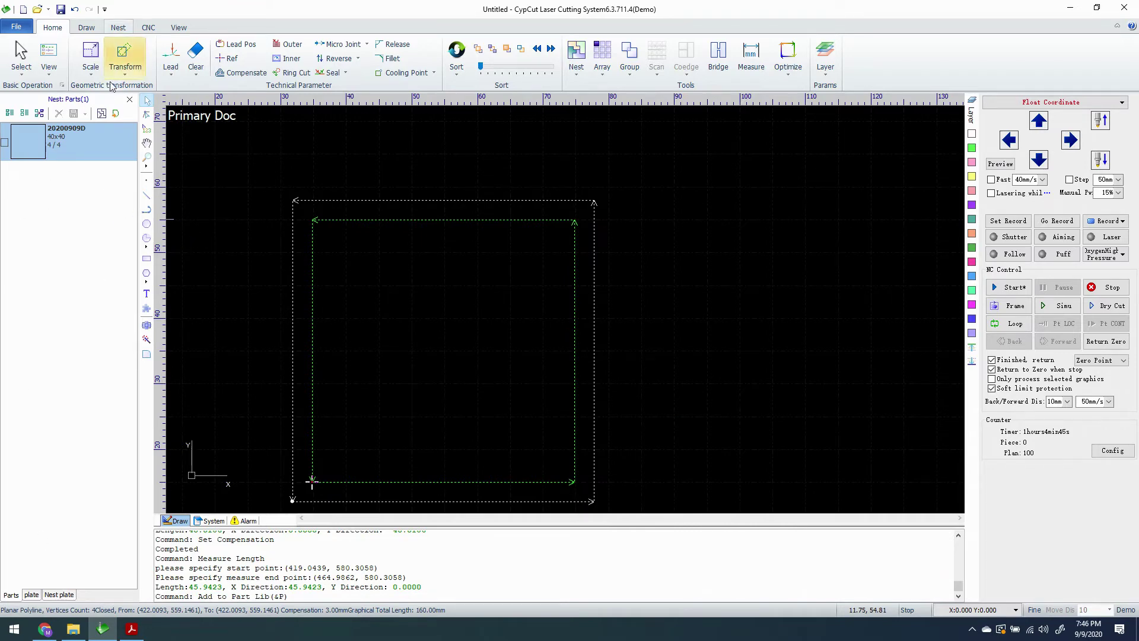
pyautogui.click(102, 112)
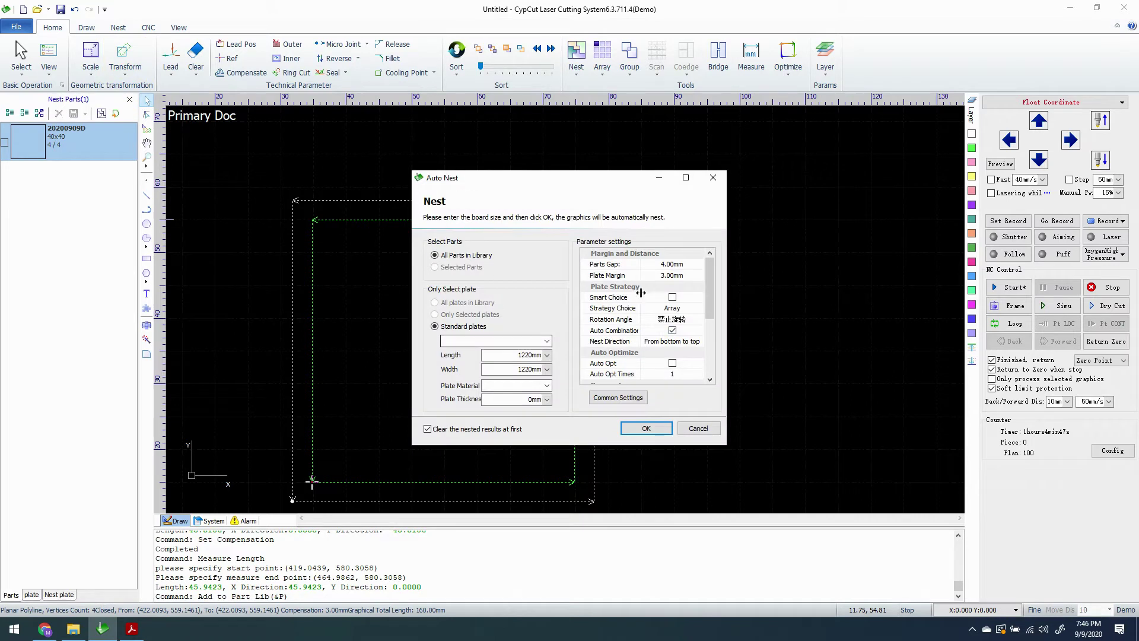
# - Auto-nest the four squares co-edged onto a 1220x1220 plate as Nest Result:1
pyautogui.moveTo(706, 307); pyautogui.dragTo(711, 355)
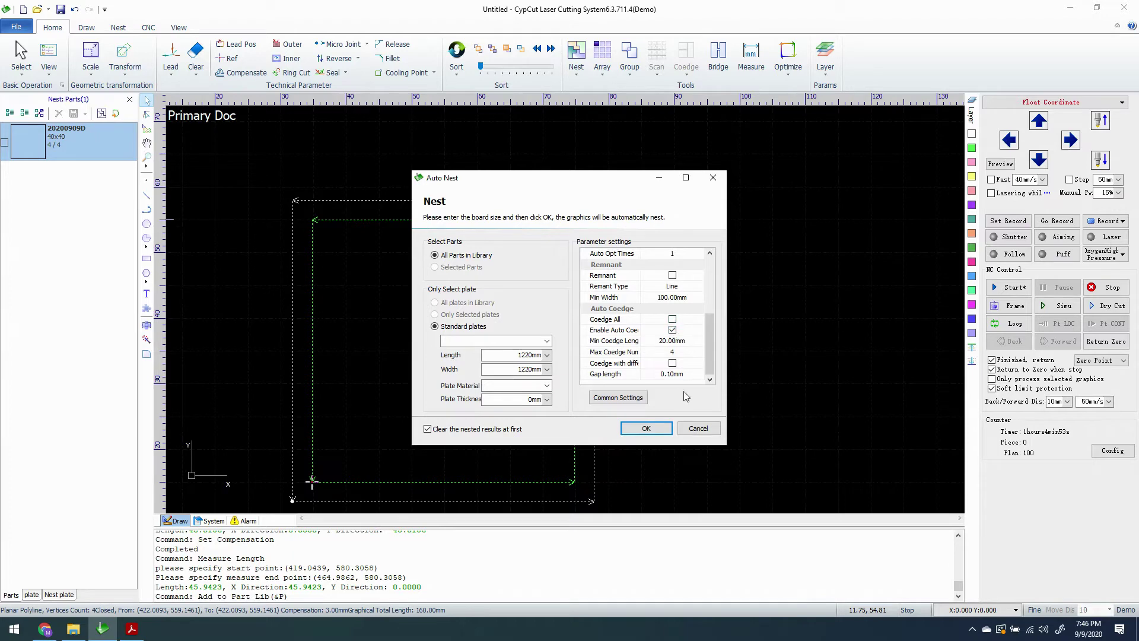
pyautogui.click(647, 429)
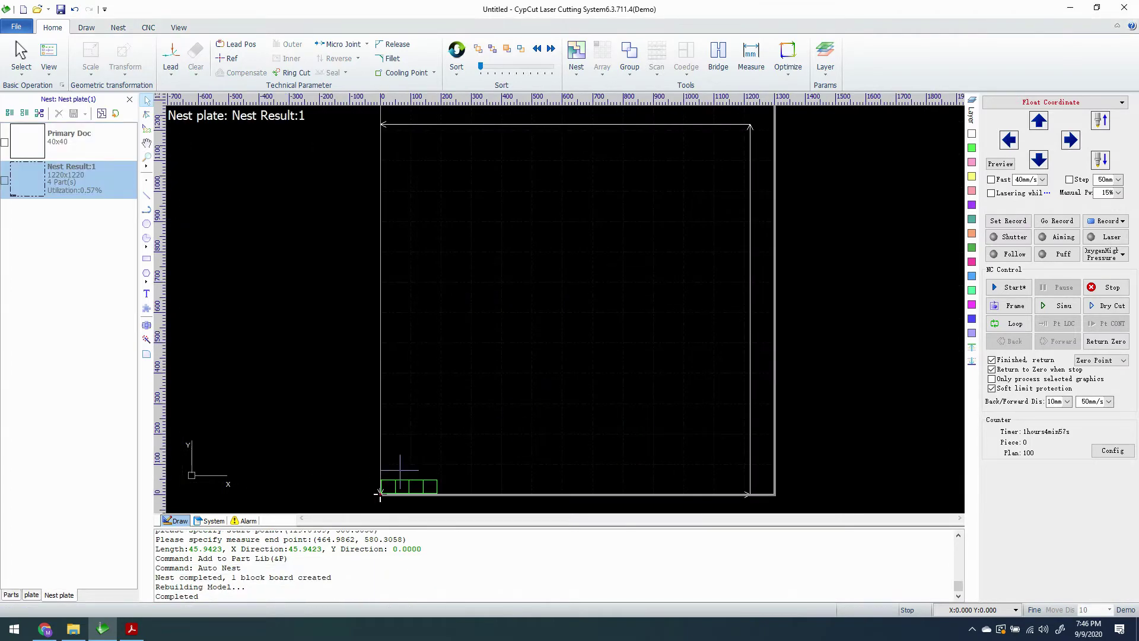
pyautogui.scroll(5, 415, 309)
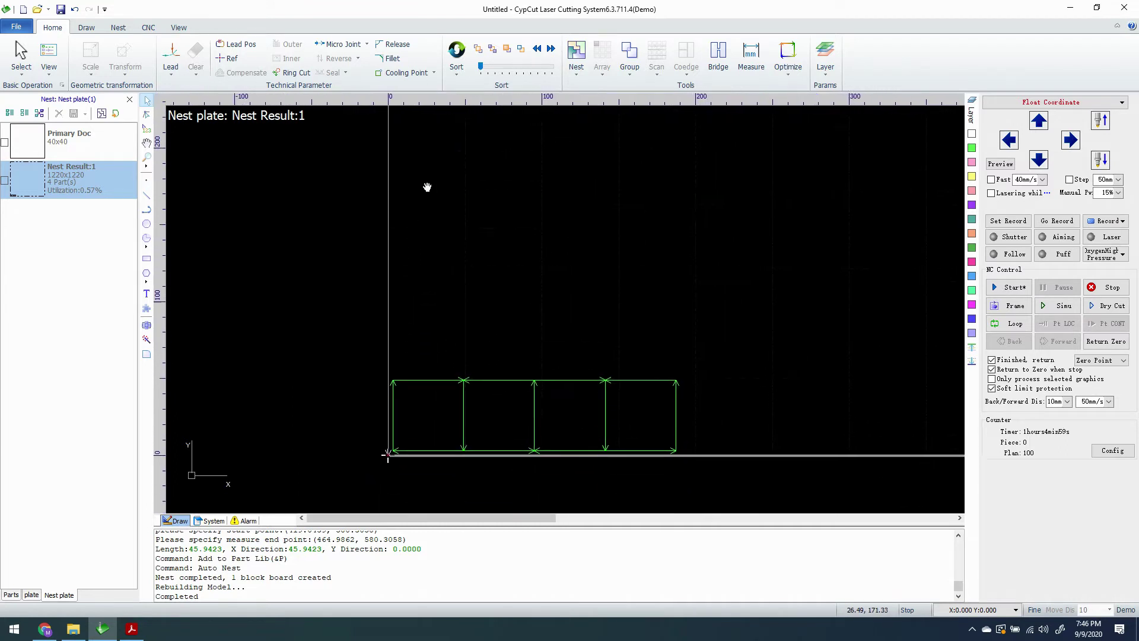
pyautogui.scroll(4, 445, 373)
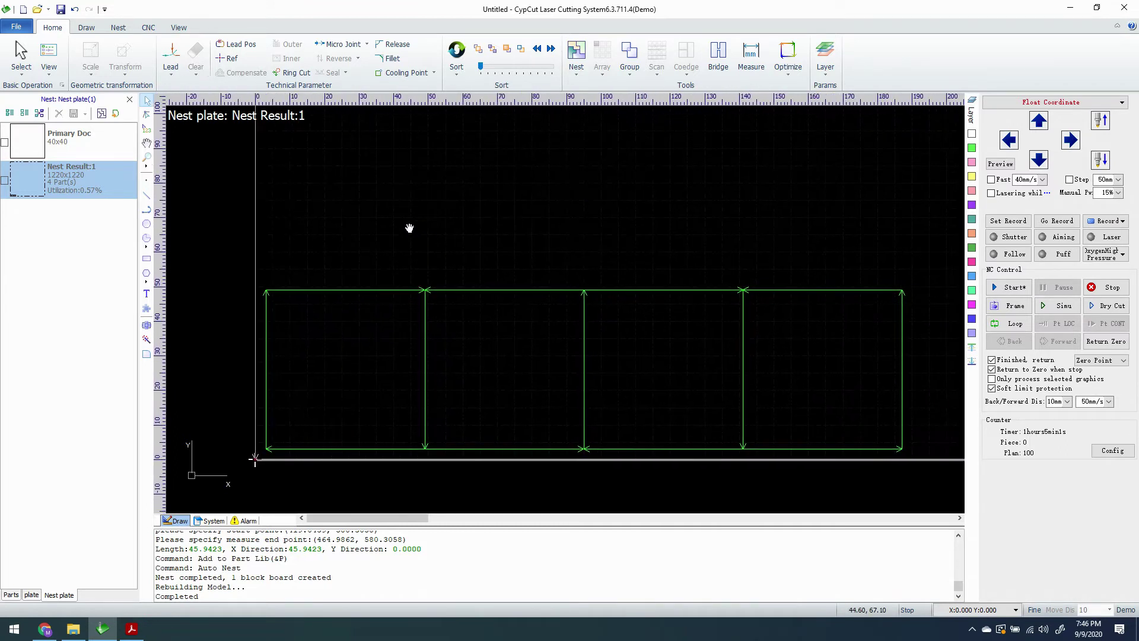
pyautogui.scroll(-3, 409, 228)
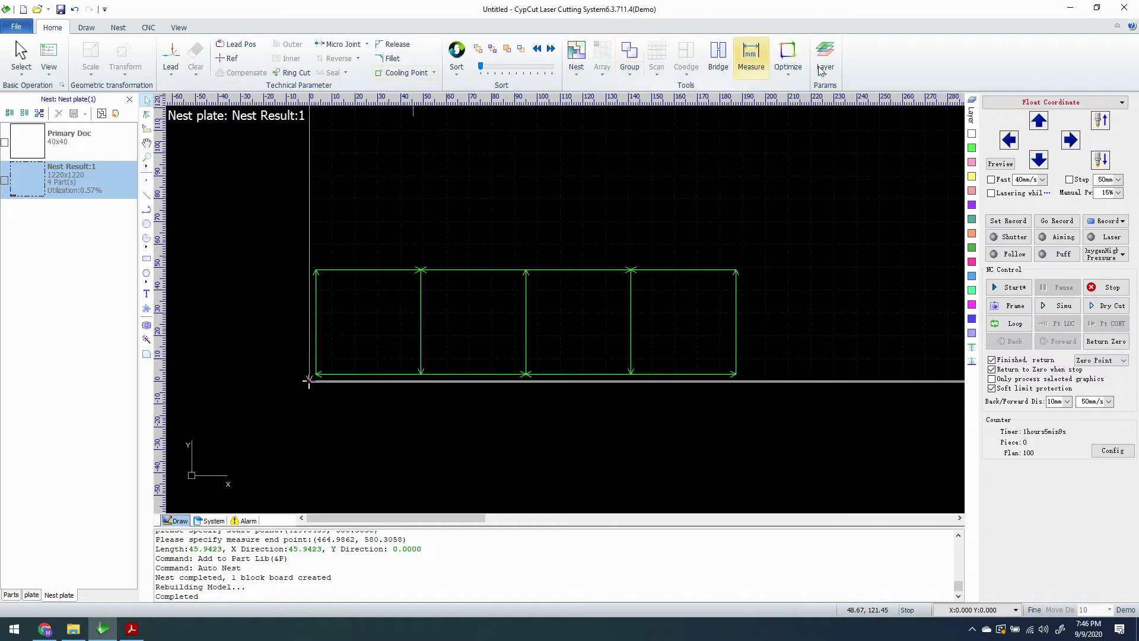
# - Measure the first nested part at 45.9450 mm across
pyautogui.click(750, 59)
pyautogui.scroll(2, 290, 314)
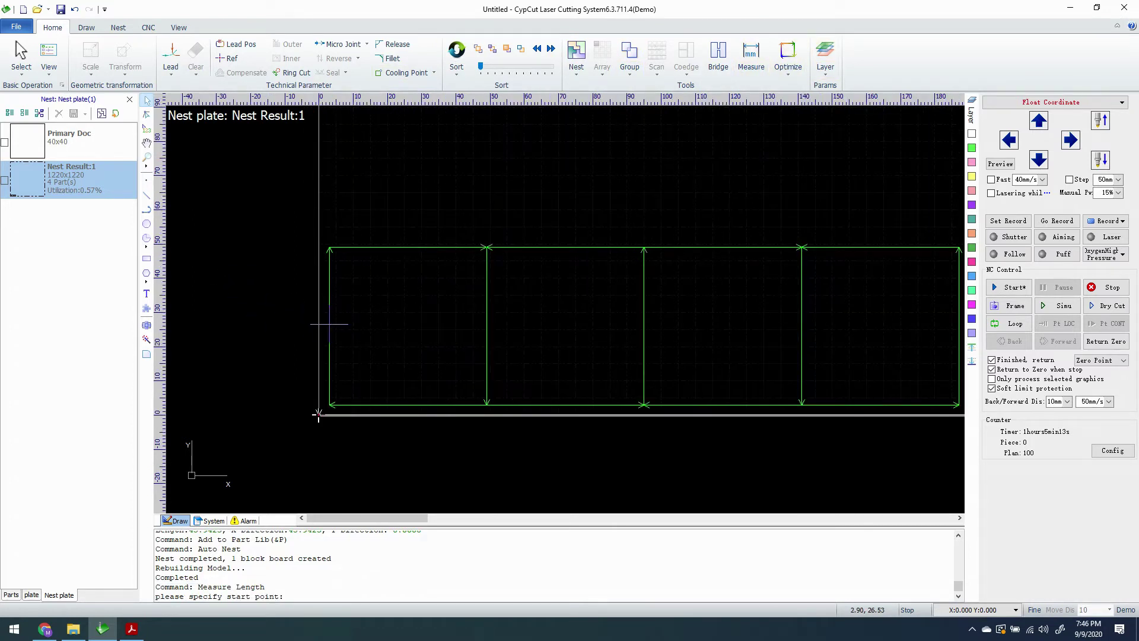
pyautogui.click(330, 324)
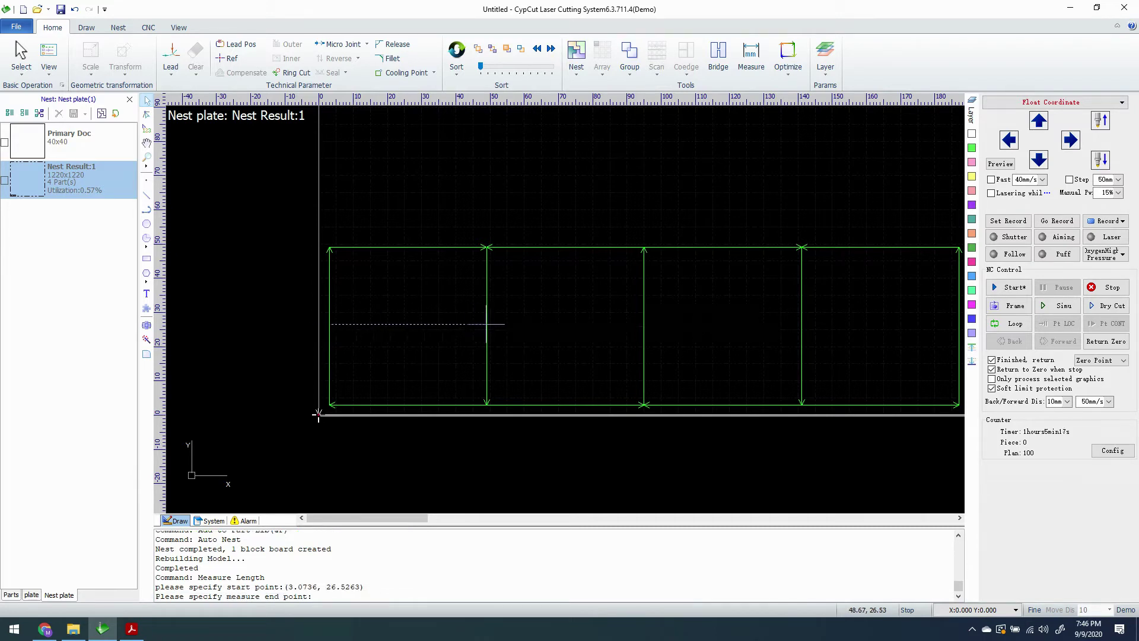
pyautogui.click(487, 324)
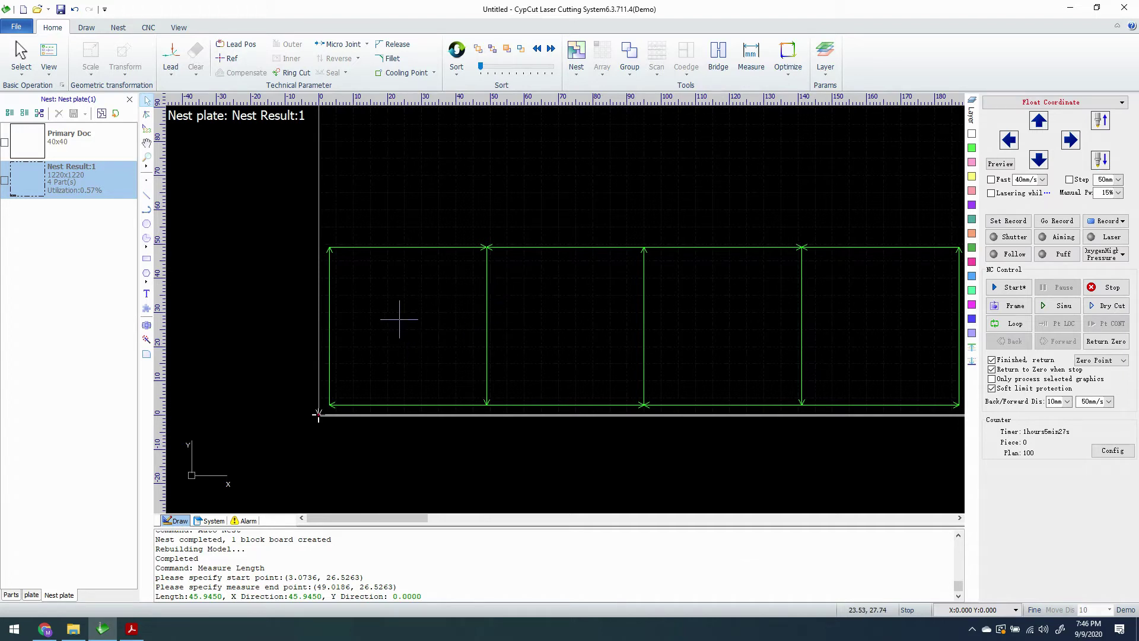
pyautogui.scroll(-1, 384, 301)
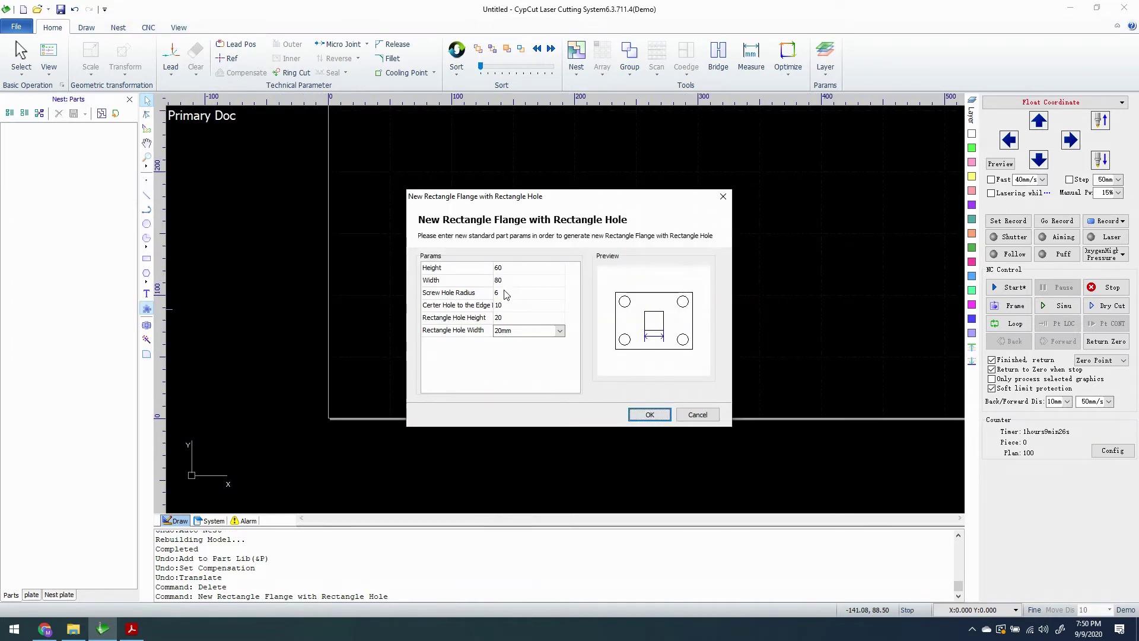
# - Confirm the rectangle flange with rectangle hole at 60 height and 80 width
pyautogui.click(663, 419)
# - Place the new 80x60 flange on the canvas
pyautogui.click(650, 414)
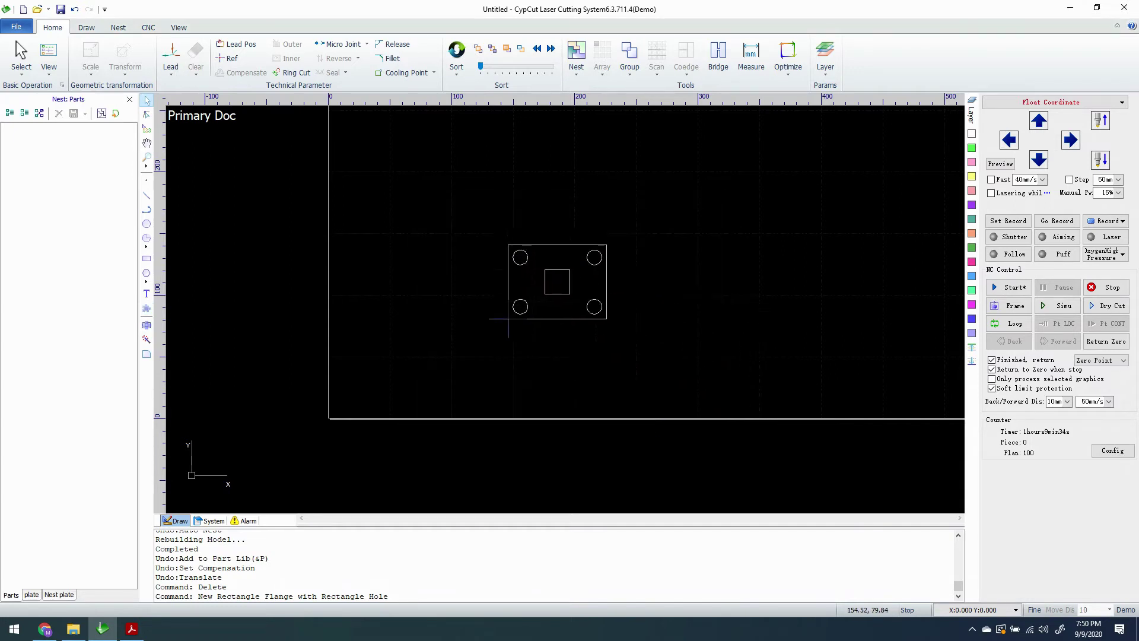
pyautogui.click(424, 314)
pyautogui.moveTo(335, 186); pyautogui.dragTo(601, 410)
pyautogui.rightClick(495, 313)
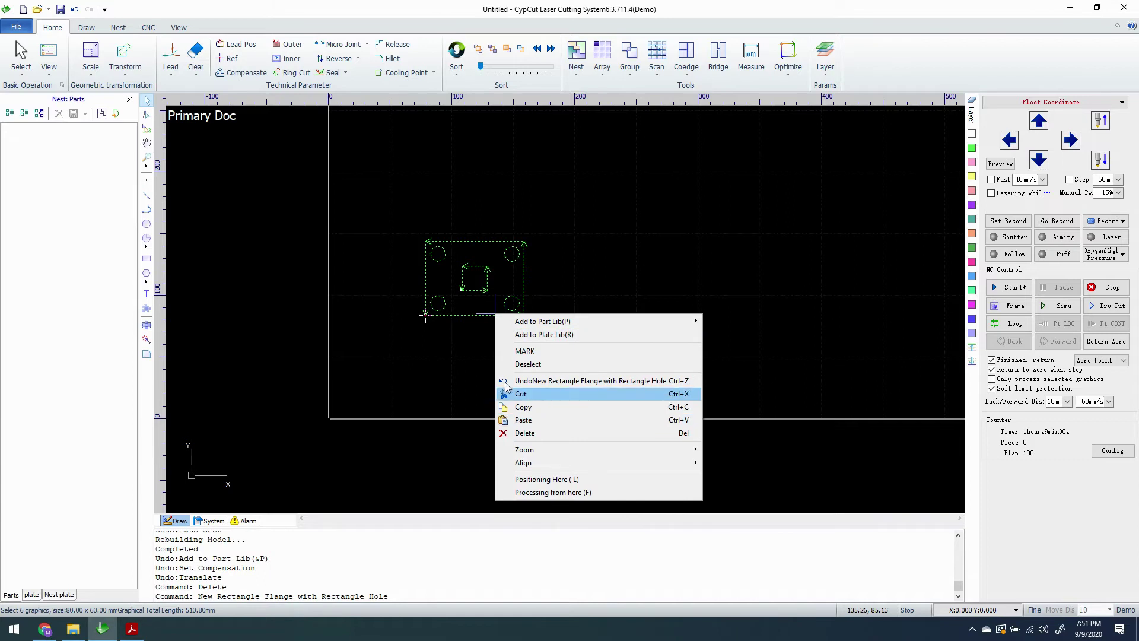
pyautogui.click(602, 267)
pyautogui.click(584, 243)
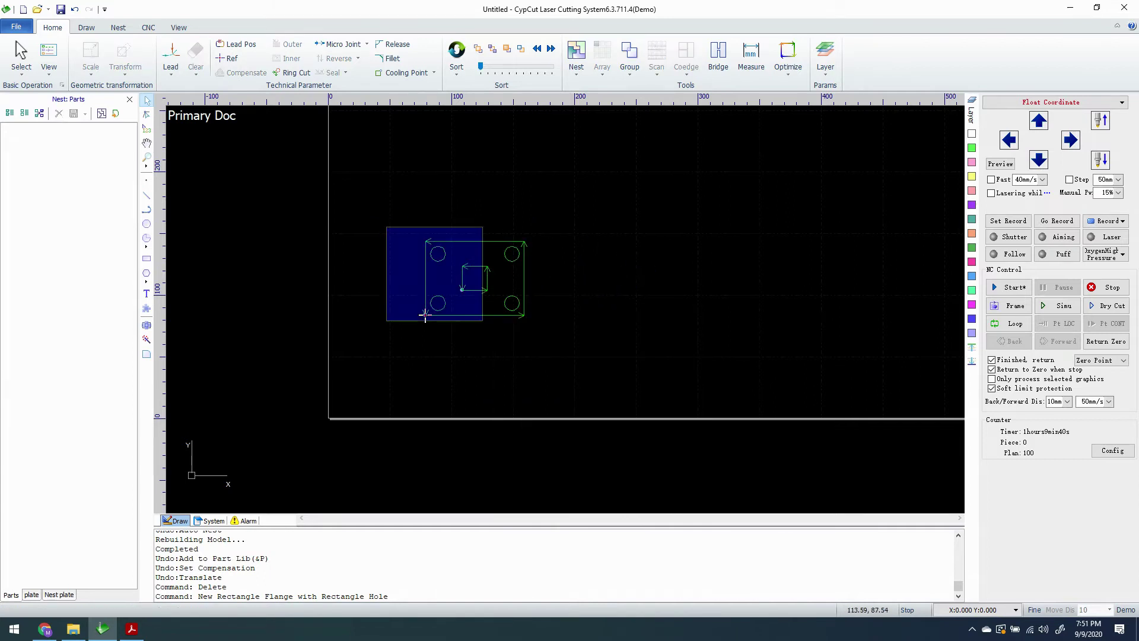
# - Apply 3 mm compensation to all the flange's contours
pyautogui.moveTo(482, 320); pyautogui.dragTo(628, 395)
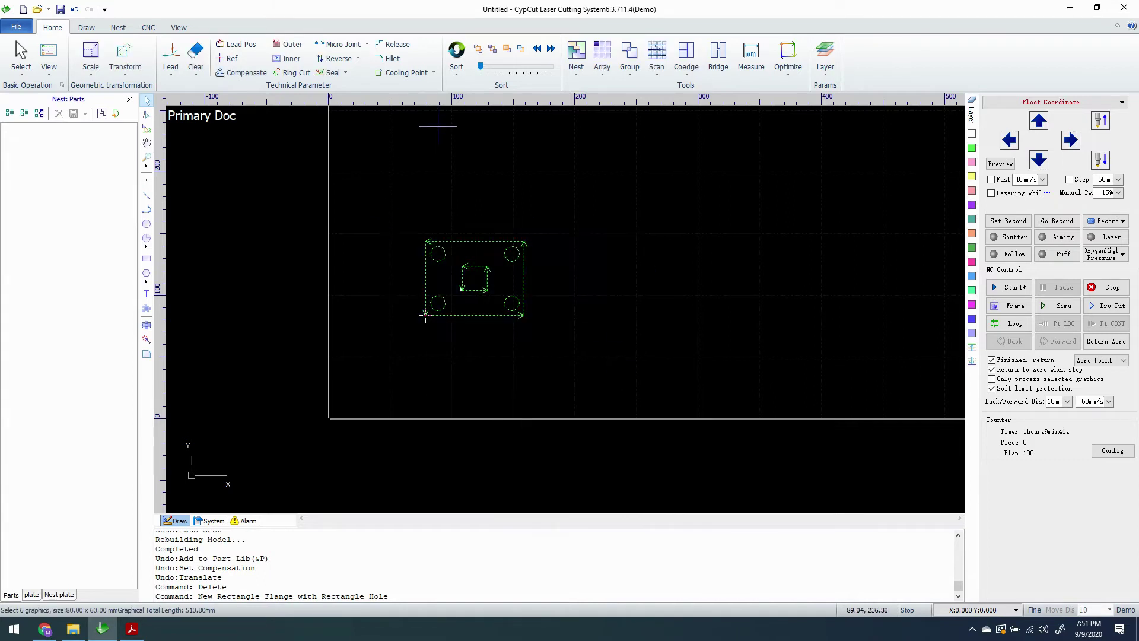
pyautogui.click(224, 73)
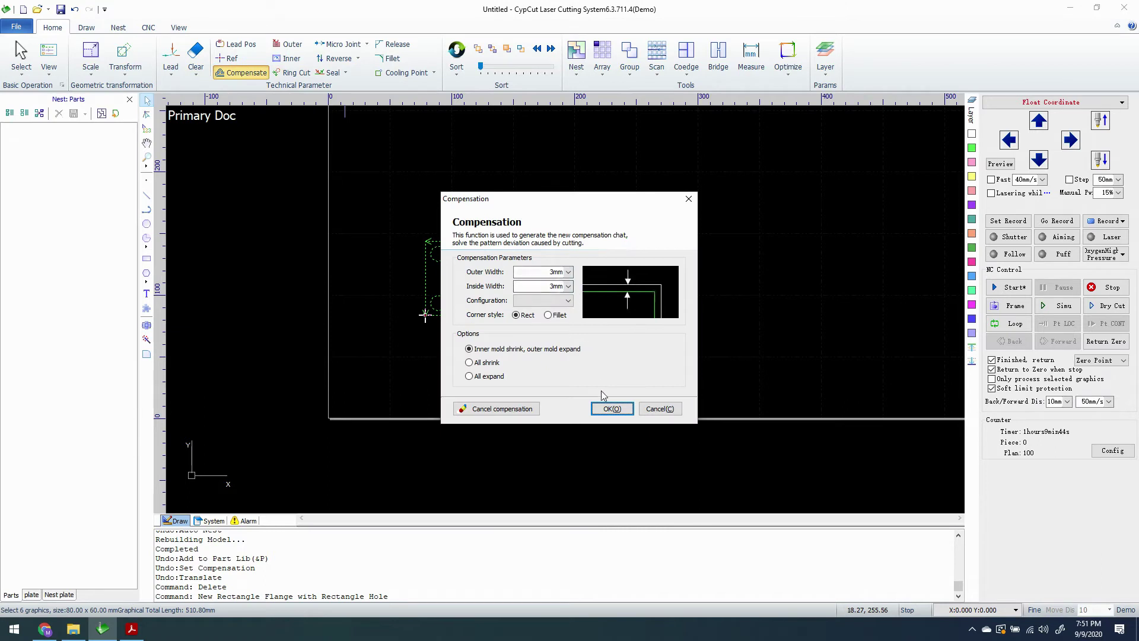
pyautogui.click(599, 408)
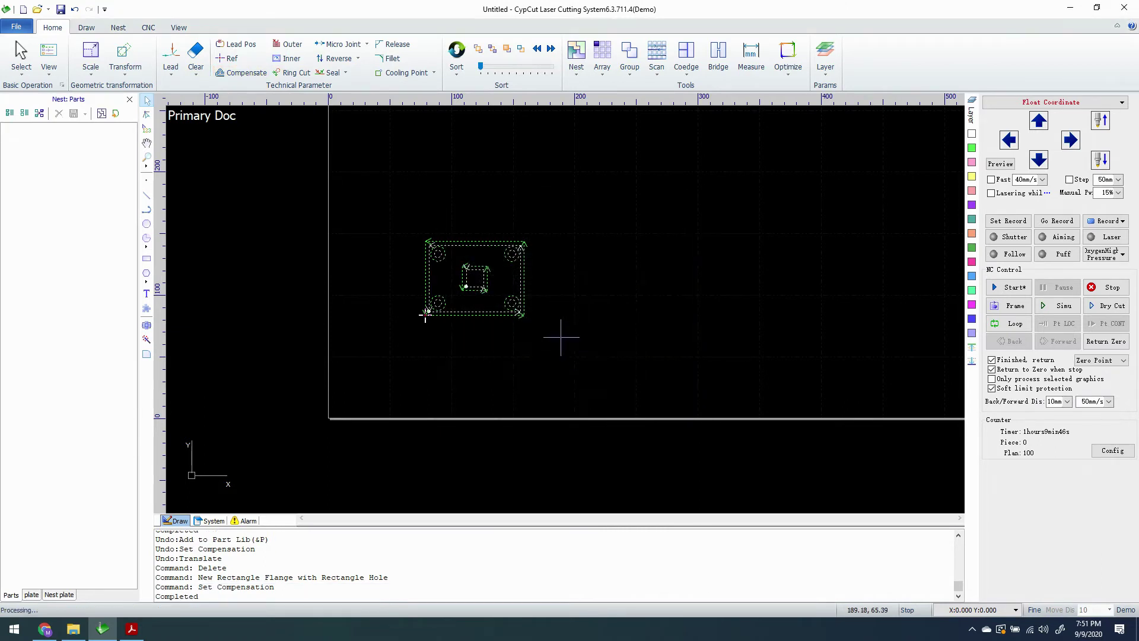
pyautogui.scroll(2, 426, 314)
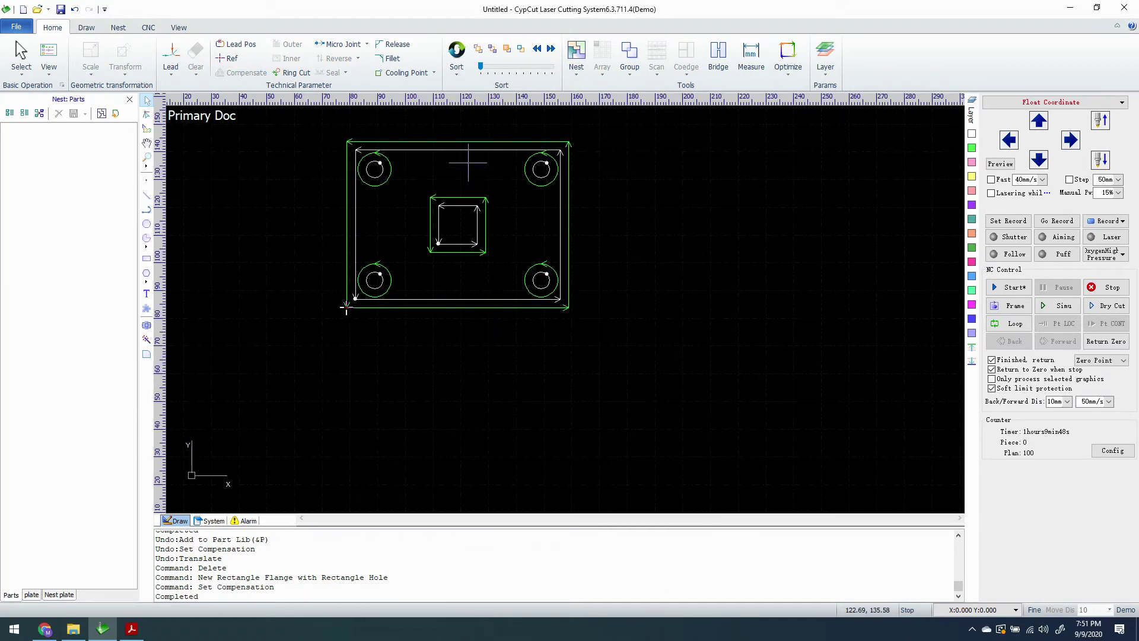
pyautogui.scroll(1, 343, 308)
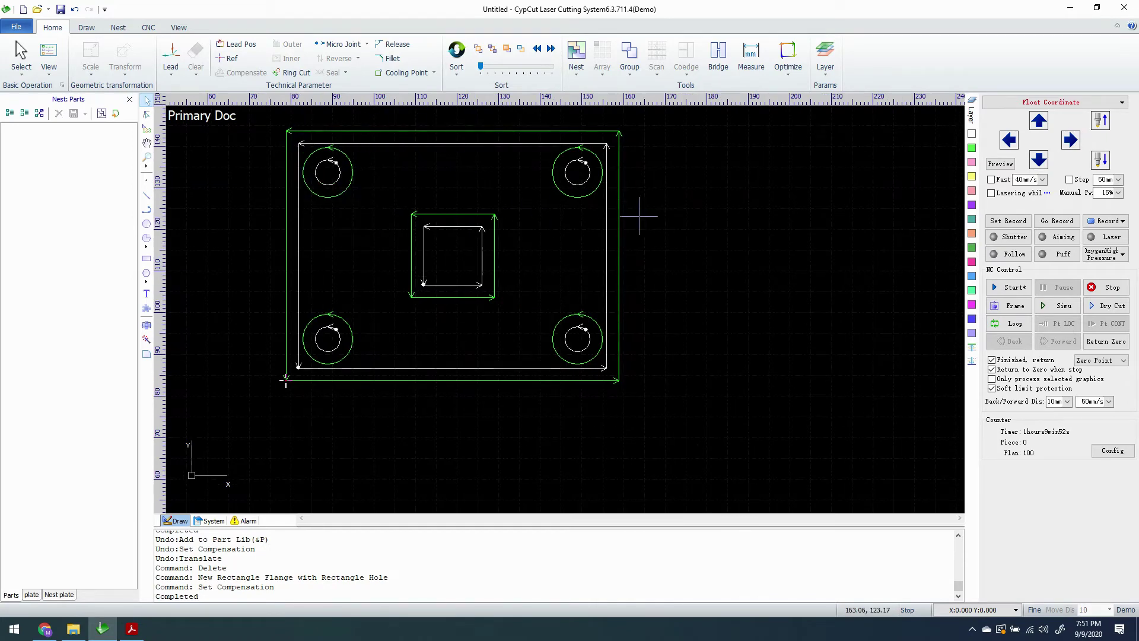
pyautogui.scroll(-1, 663, 270)
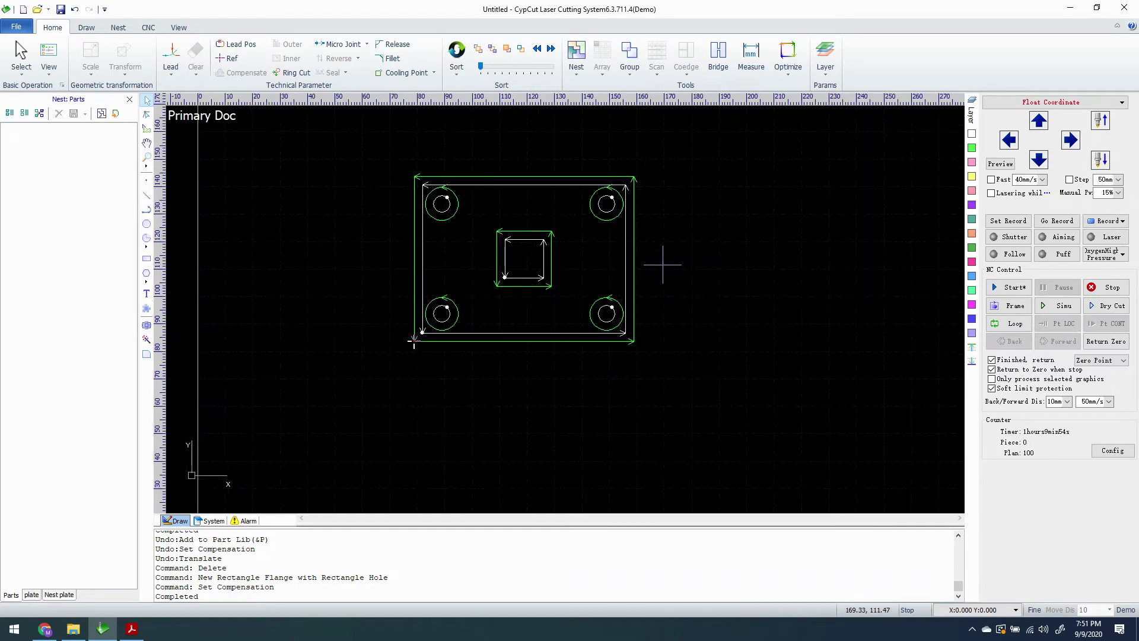
pyautogui.moveTo(354, 148); pyautogui.dragTo(709, 416)
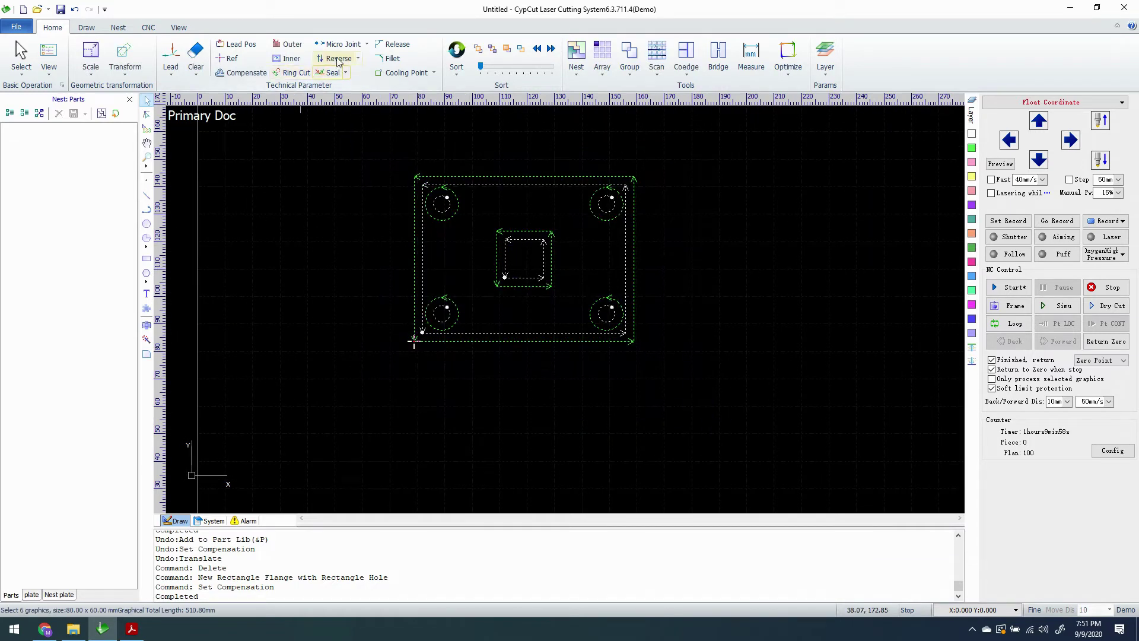
pyautogui.click(244, 73)
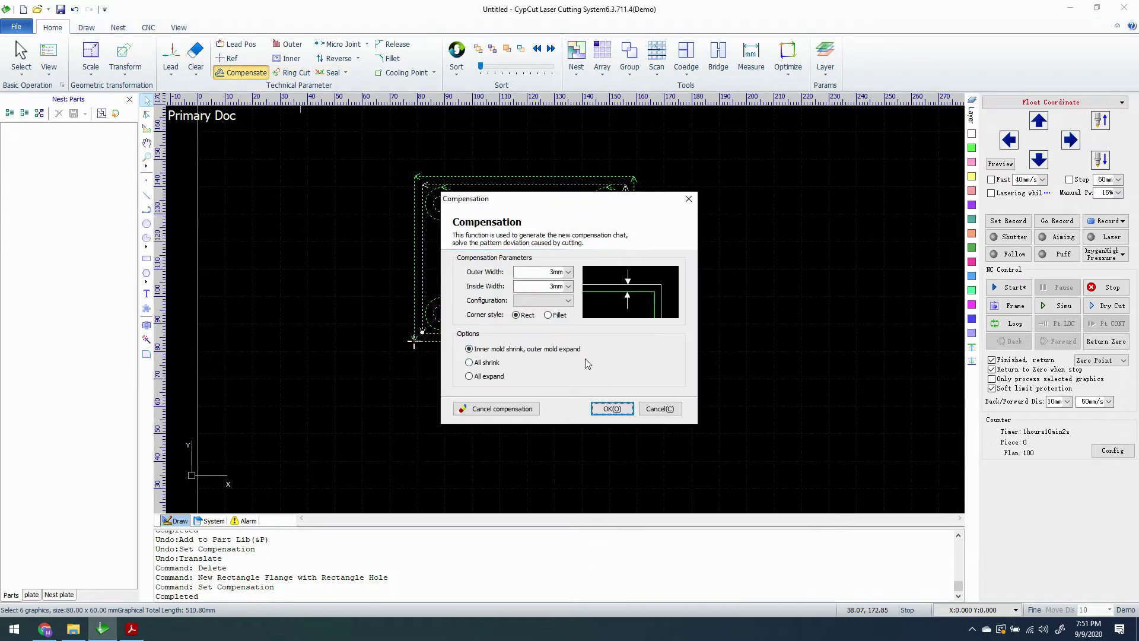
pyautogui.click(605, 407)
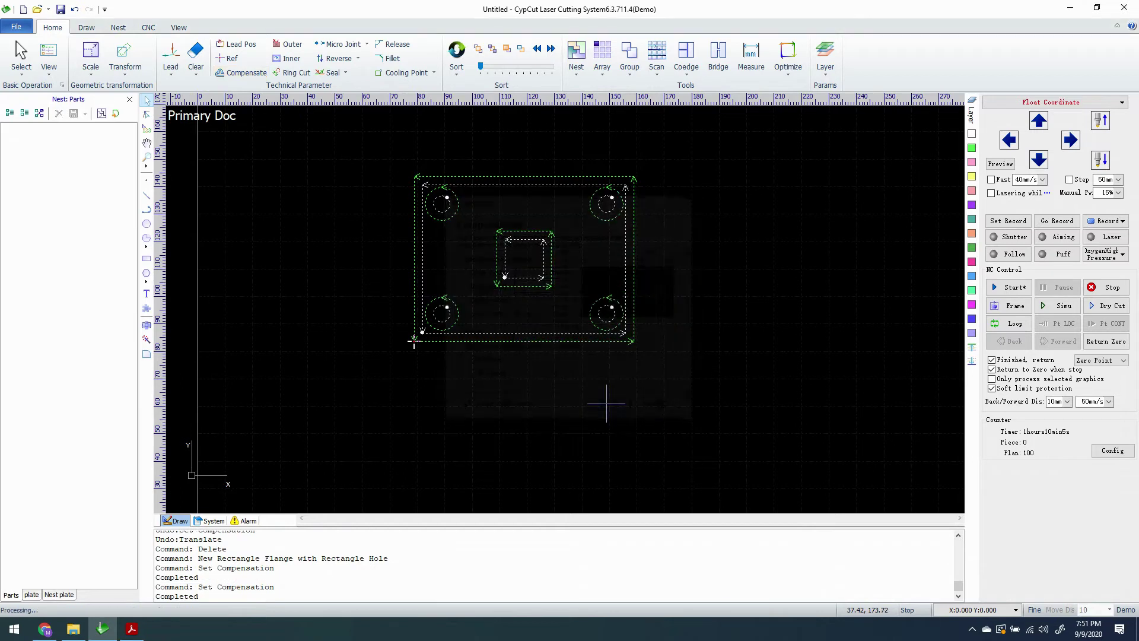
# - Set the flange's outer rectangle as the outer cut contour
pyautogui.click(594, 342)
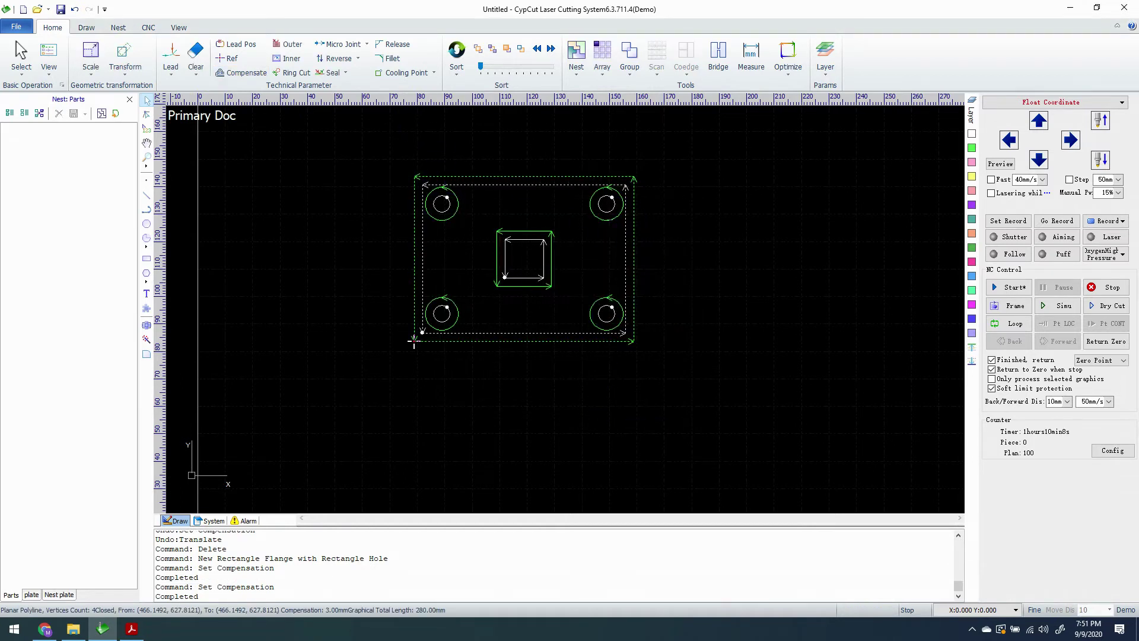
pyautogui.click(289, 44)
pyautogui.click(518, 382)
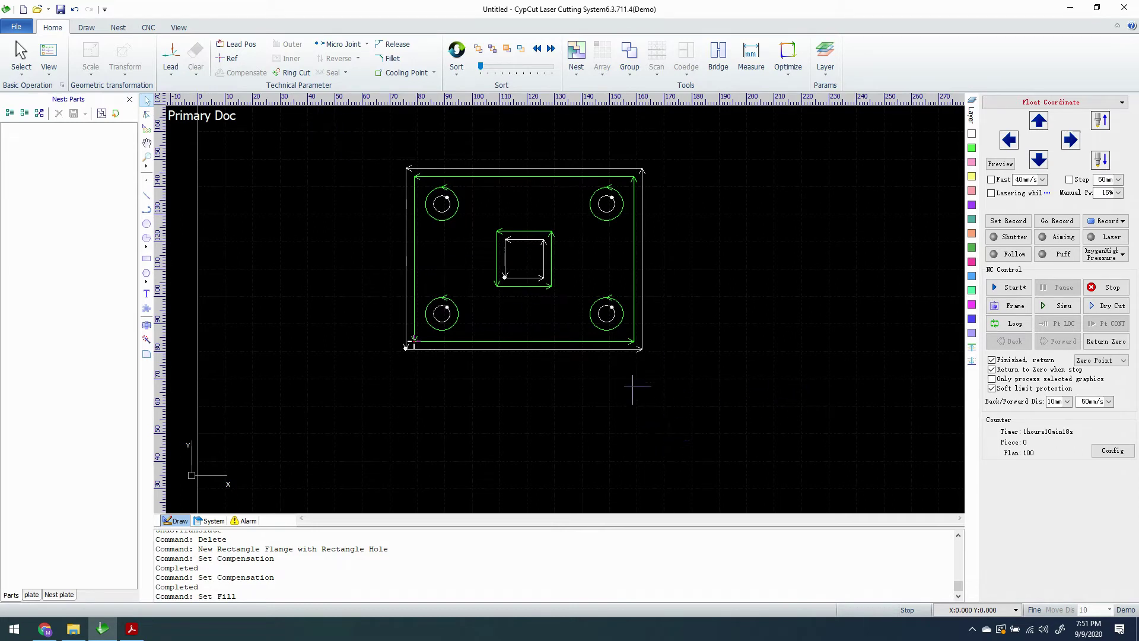
# - Measure the top-left screw hole at 12 mm and 5.7635 mm
pyautogui.scroll(2, 466, 289)
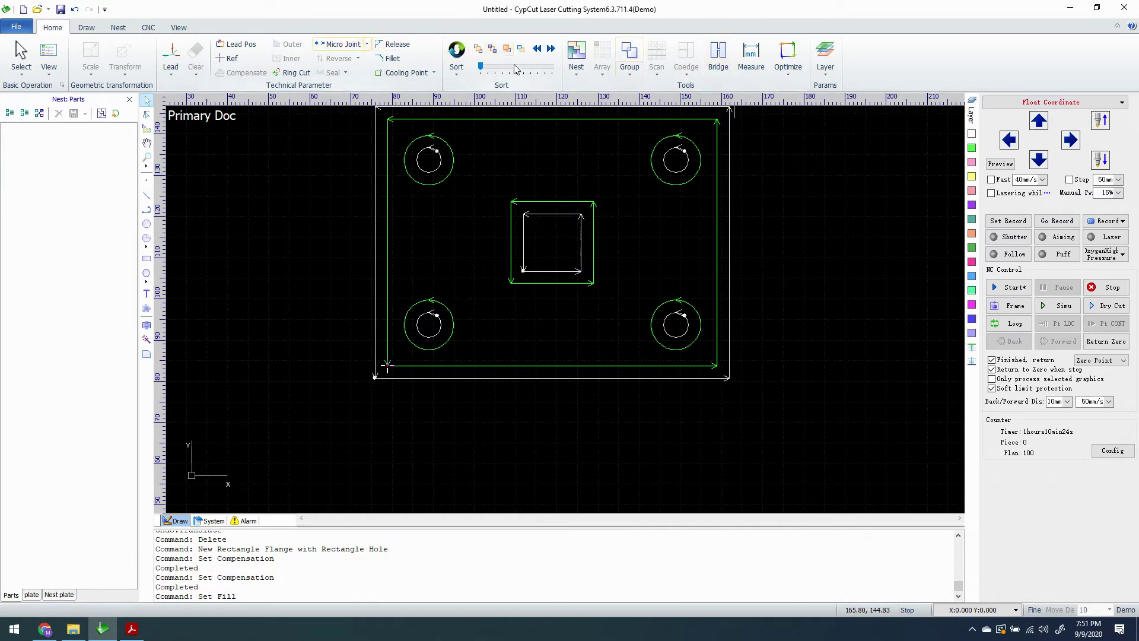
pyautogui.click(750, 57)
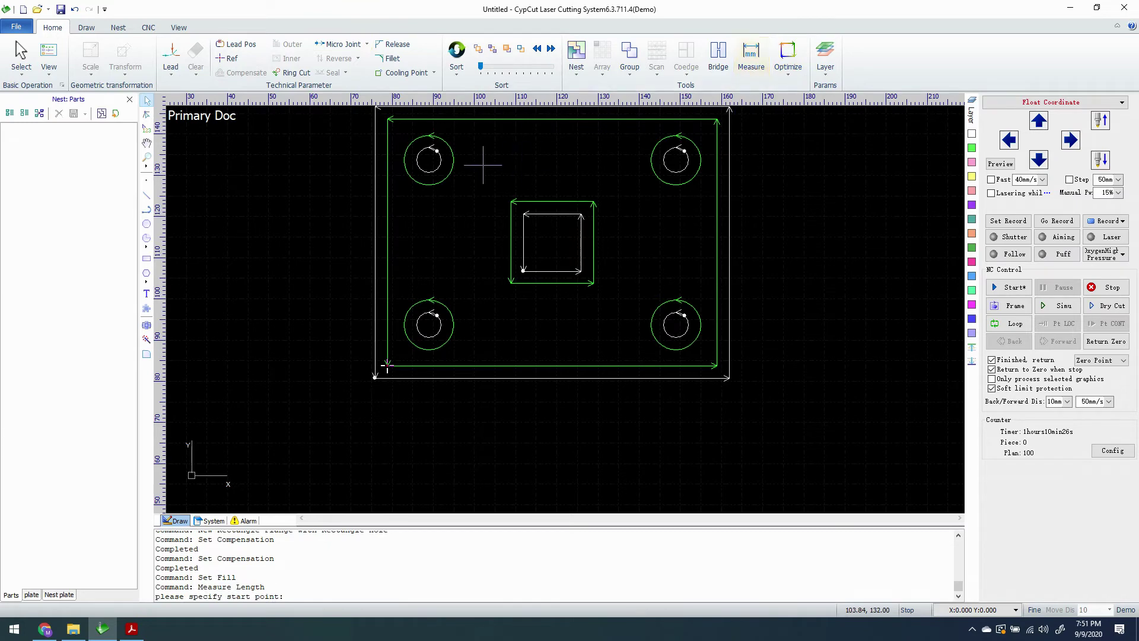
pyautogui.scroll(2, 408, 161)
pyautogui.click(405, 162)
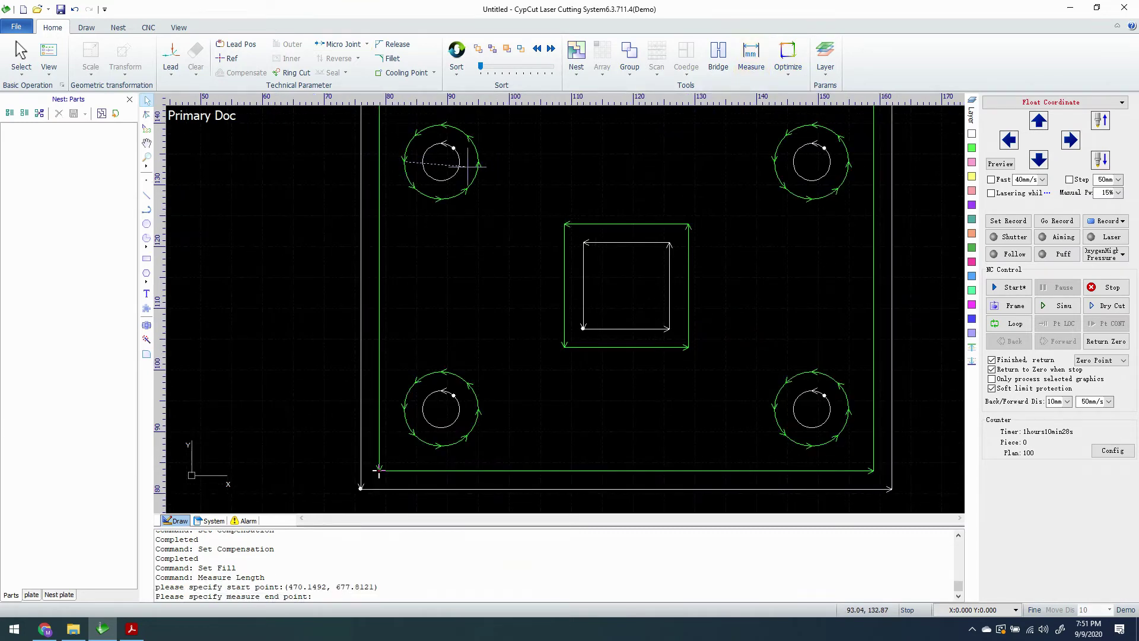
pyautogui.click(478, 161)
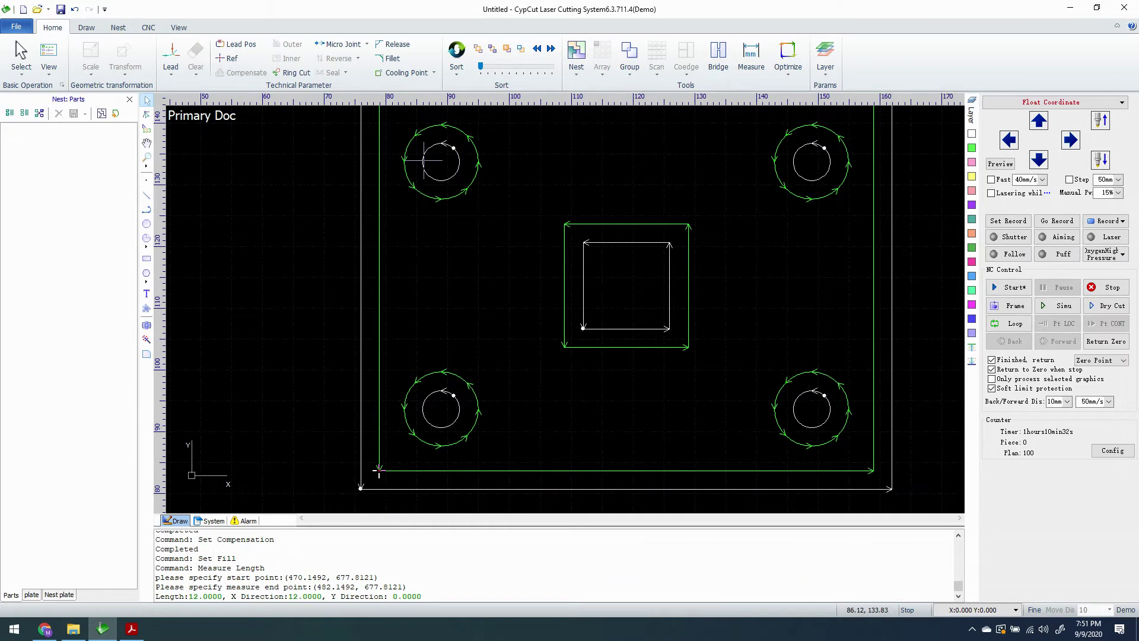
pyautogui.click(751, 59)
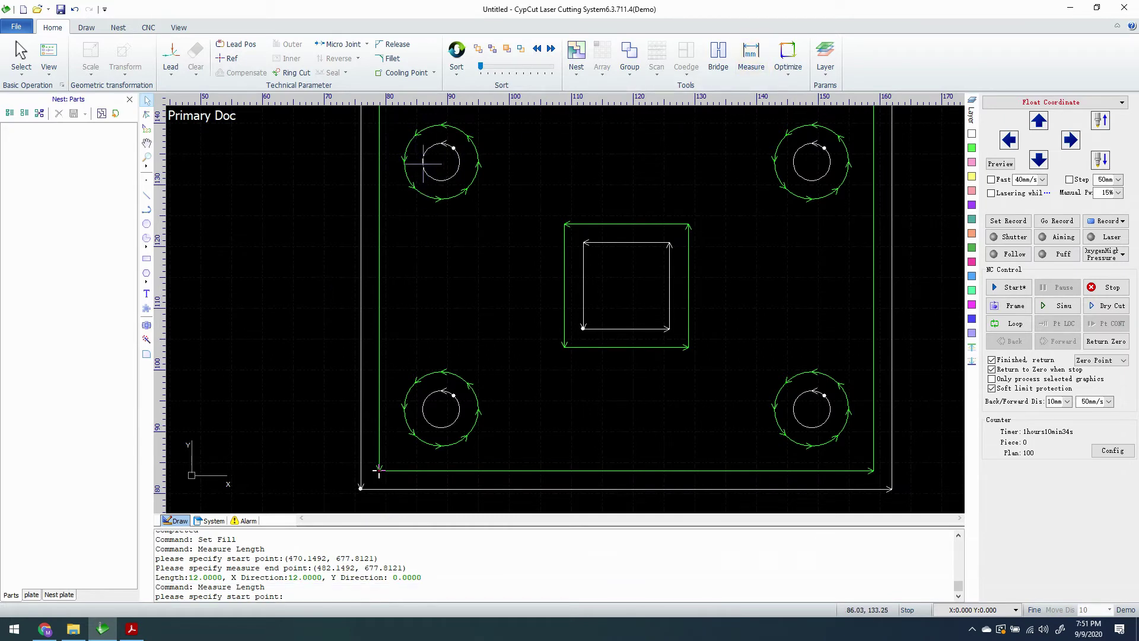
pyautogui.click(423, 162)
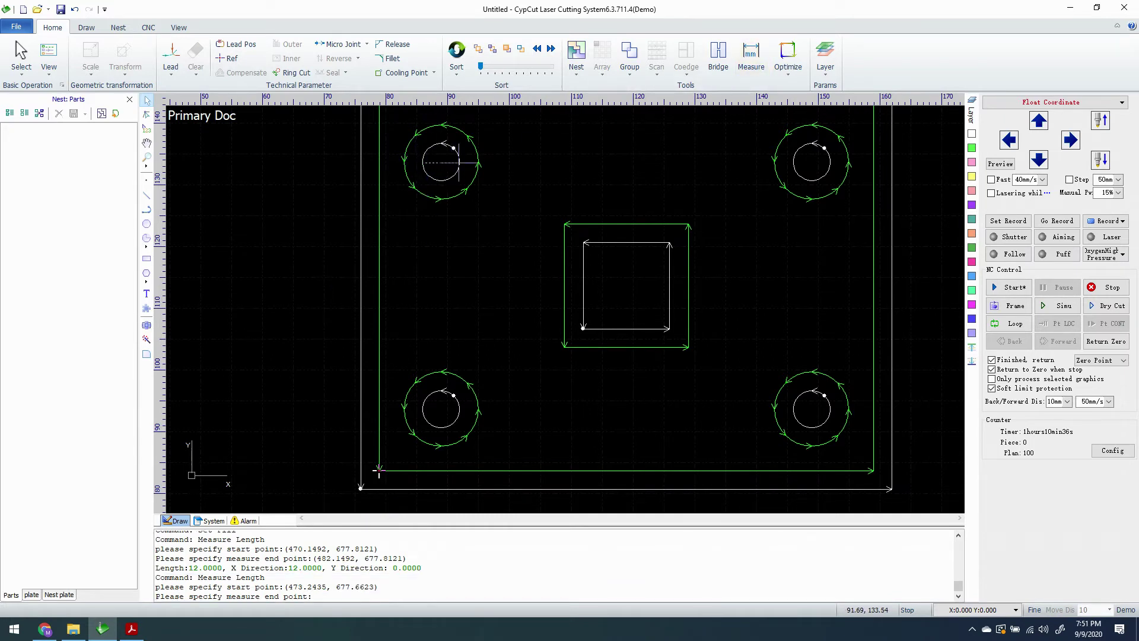
pyautogui.click(459, 162)
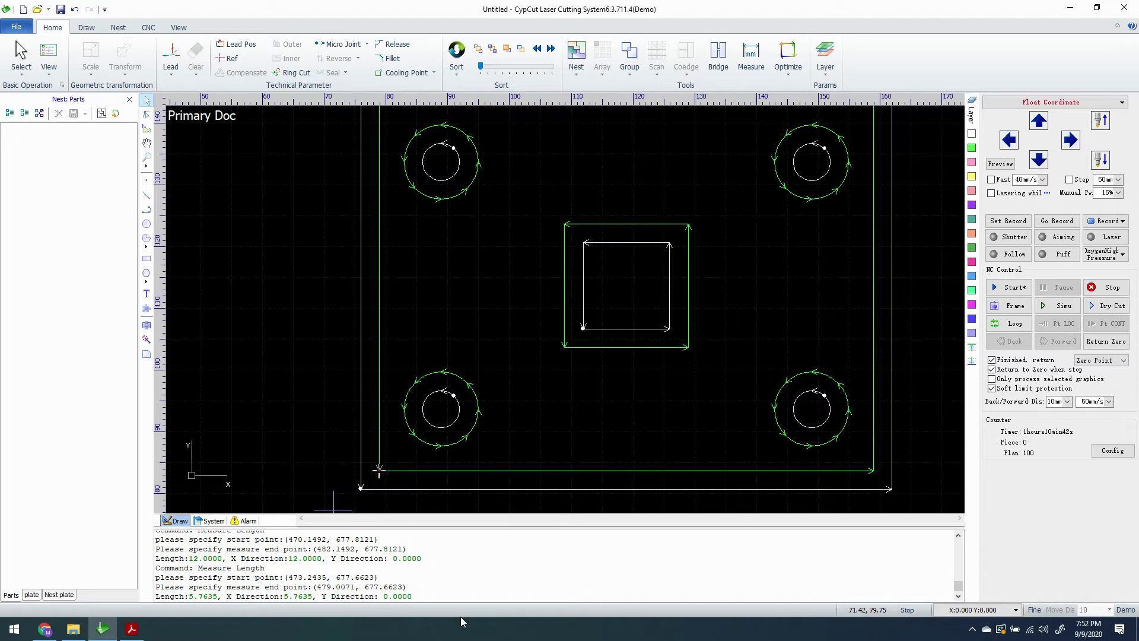
# - Measure the square hole contours: 20.0763 wide, inner 13.9286 wide, 19.9803 high
pyautogui.click(751, 57)
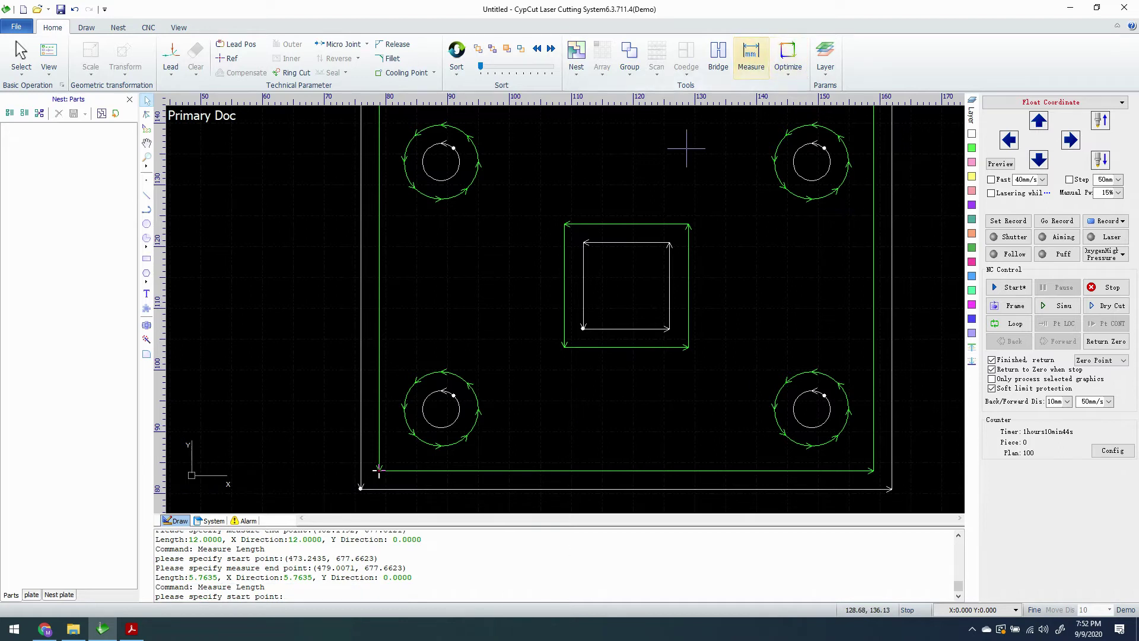
pyautogui.click(564, 285)
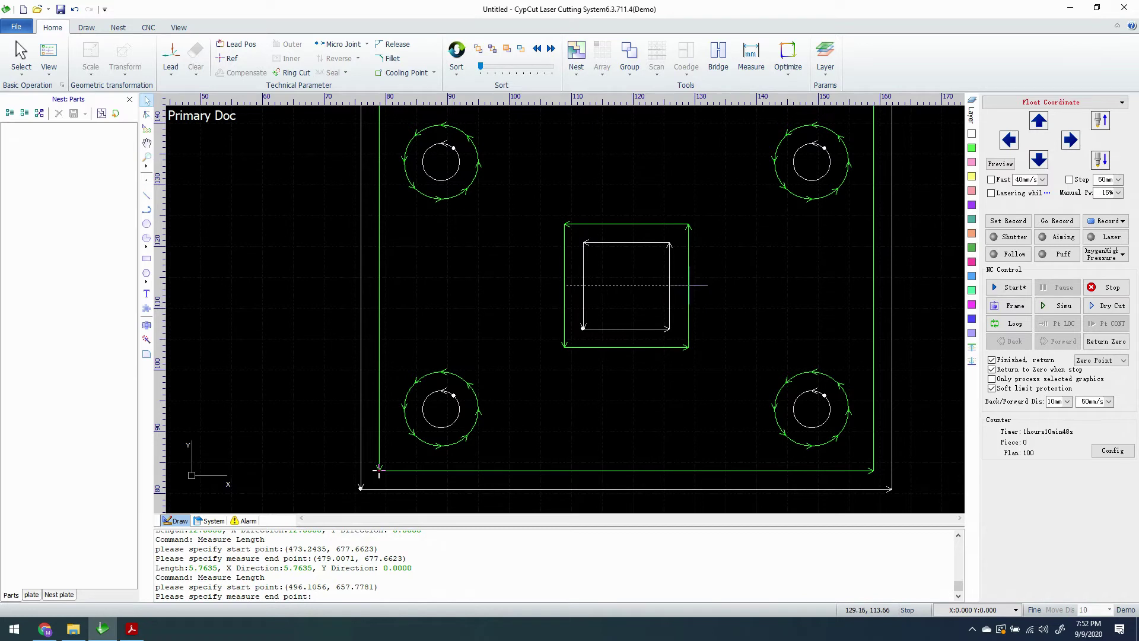
pyautogui.click(688, 285)
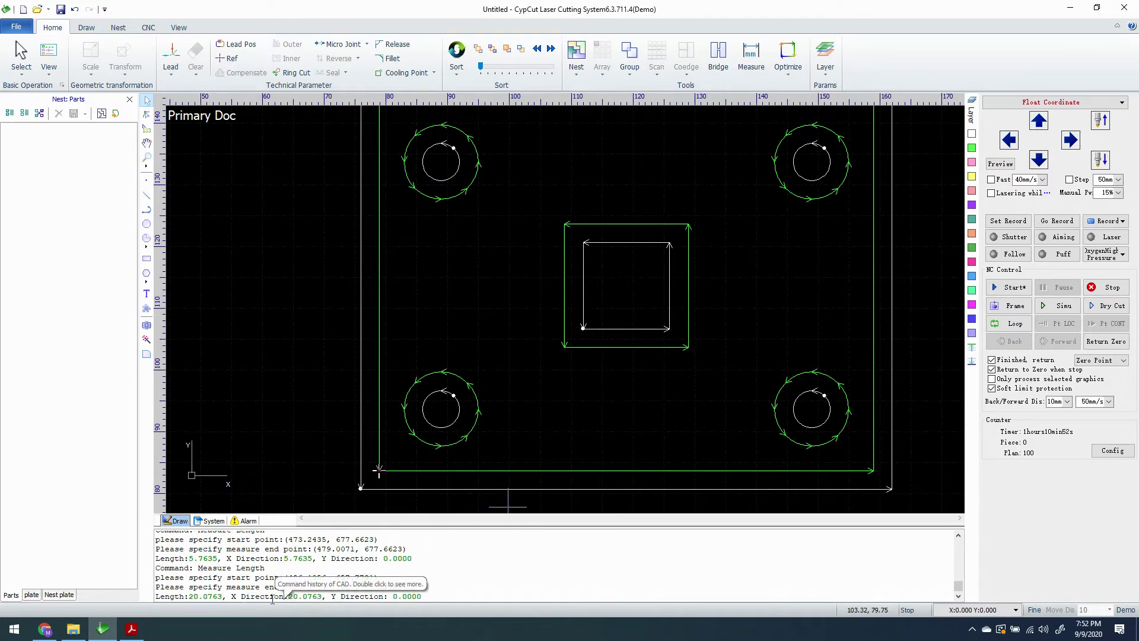
pyautogui.click(751, 57)
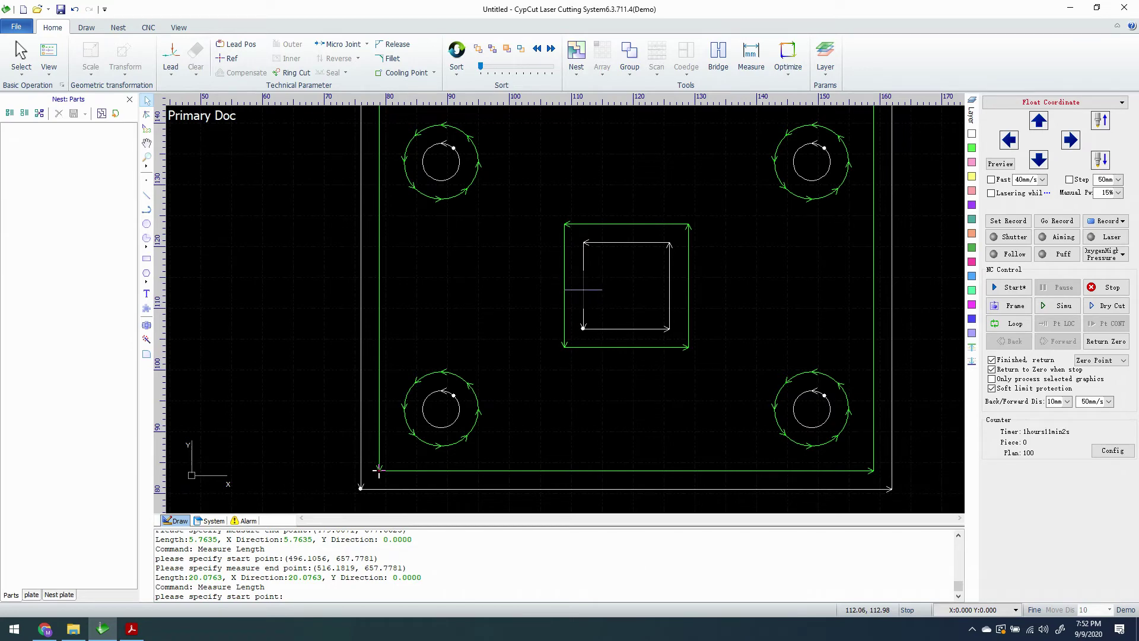
pyautogui.click(584, 290)
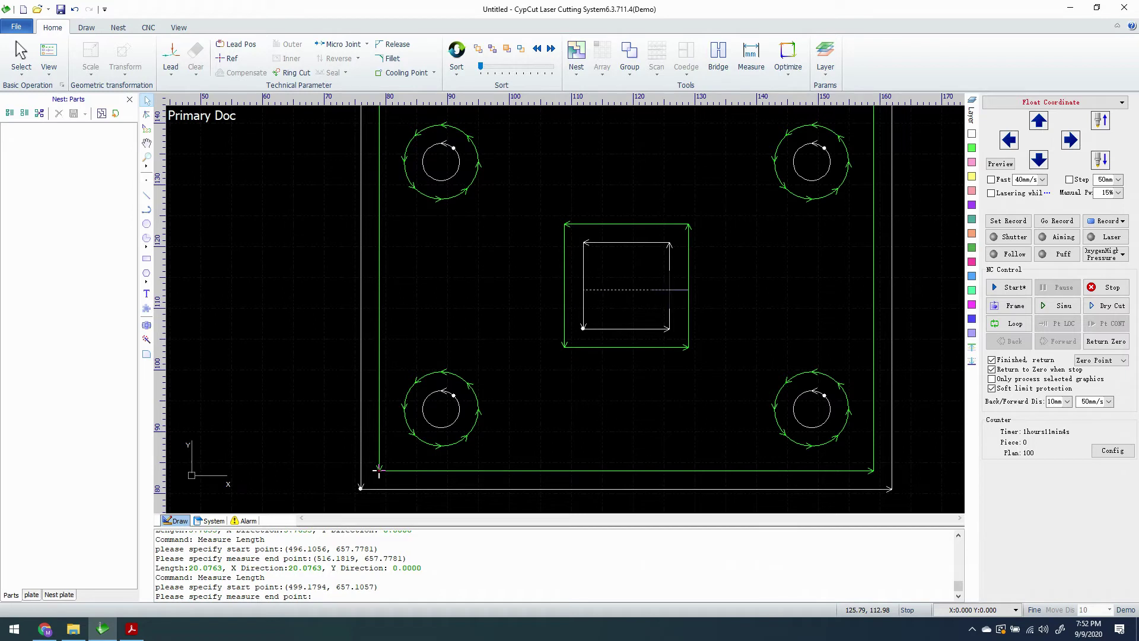
pyautogui.click(670, 290)
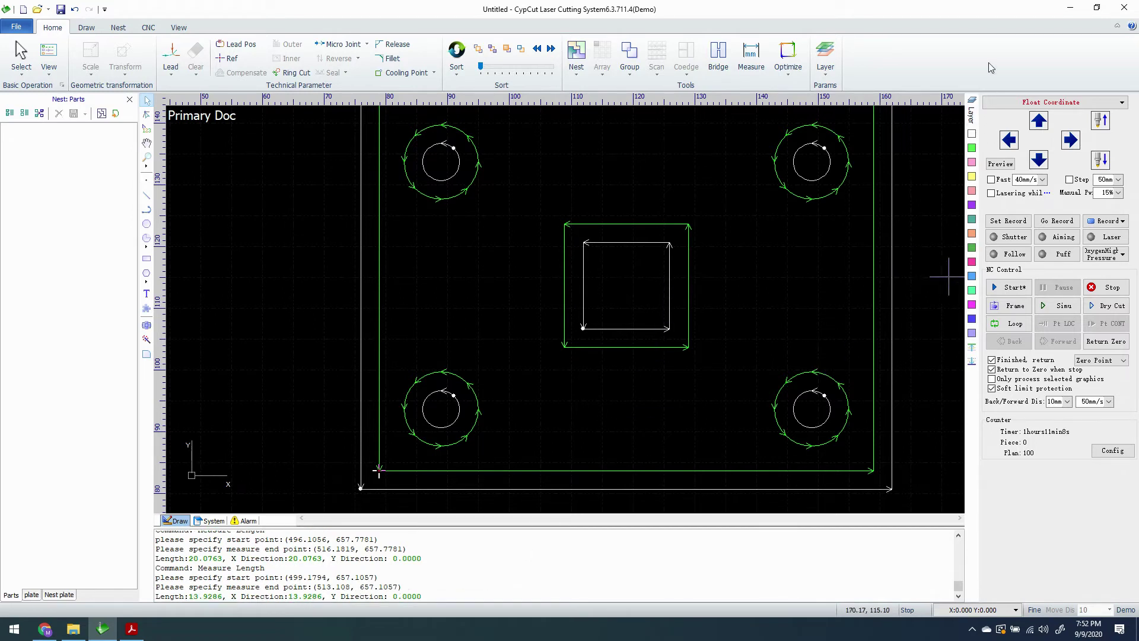
pyautogui.click(751, 56)
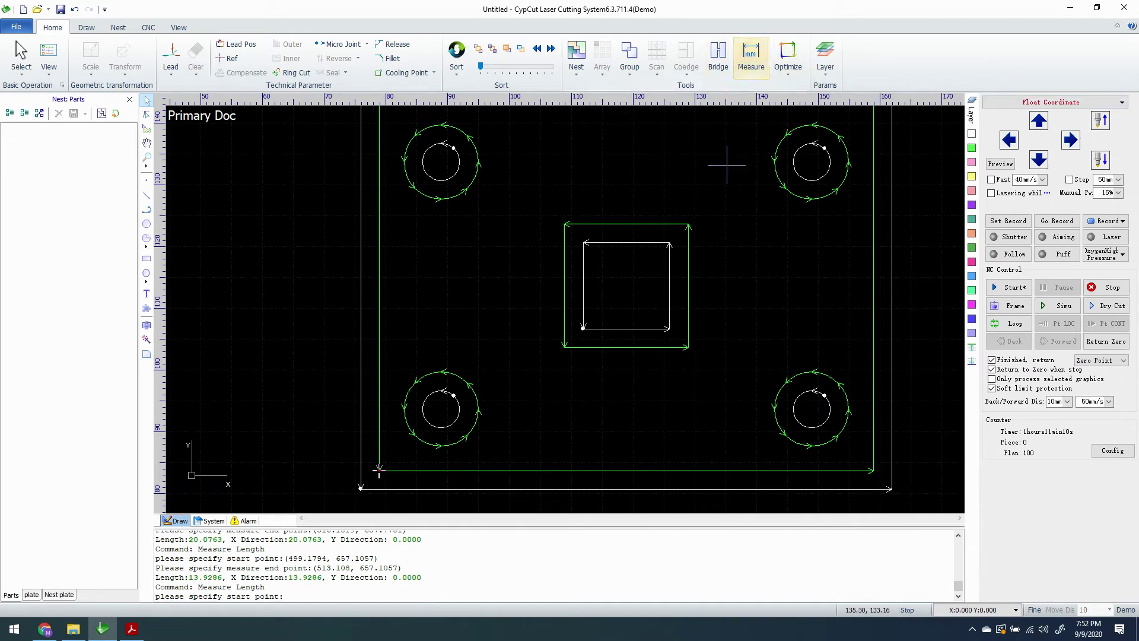
pyautogui.click(638, 224)
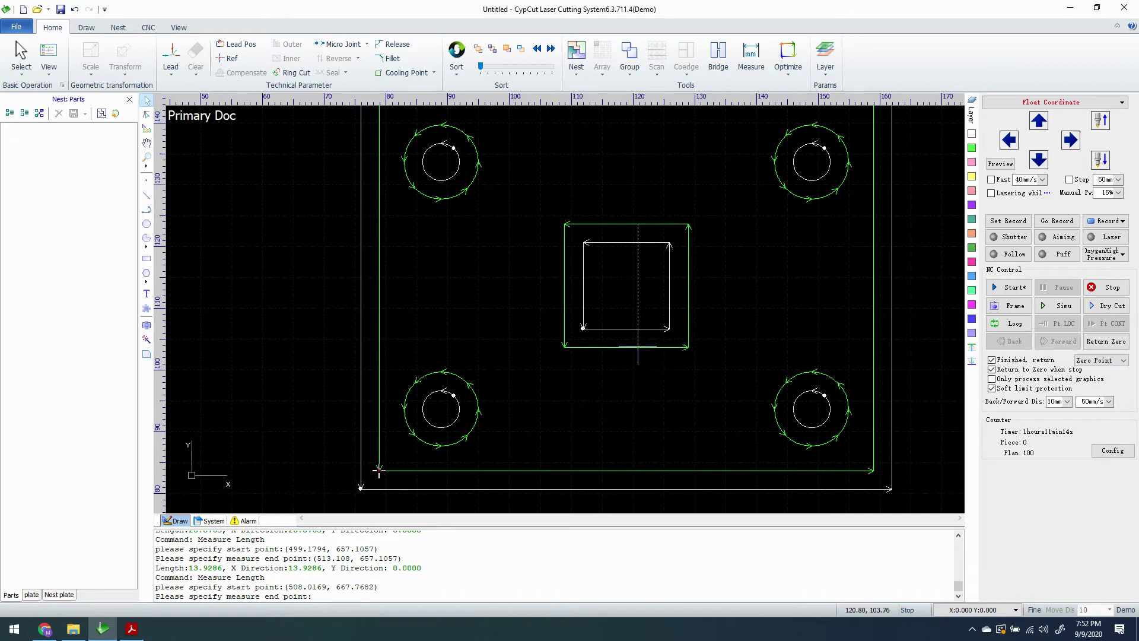
pyautogui.click(638, 347)
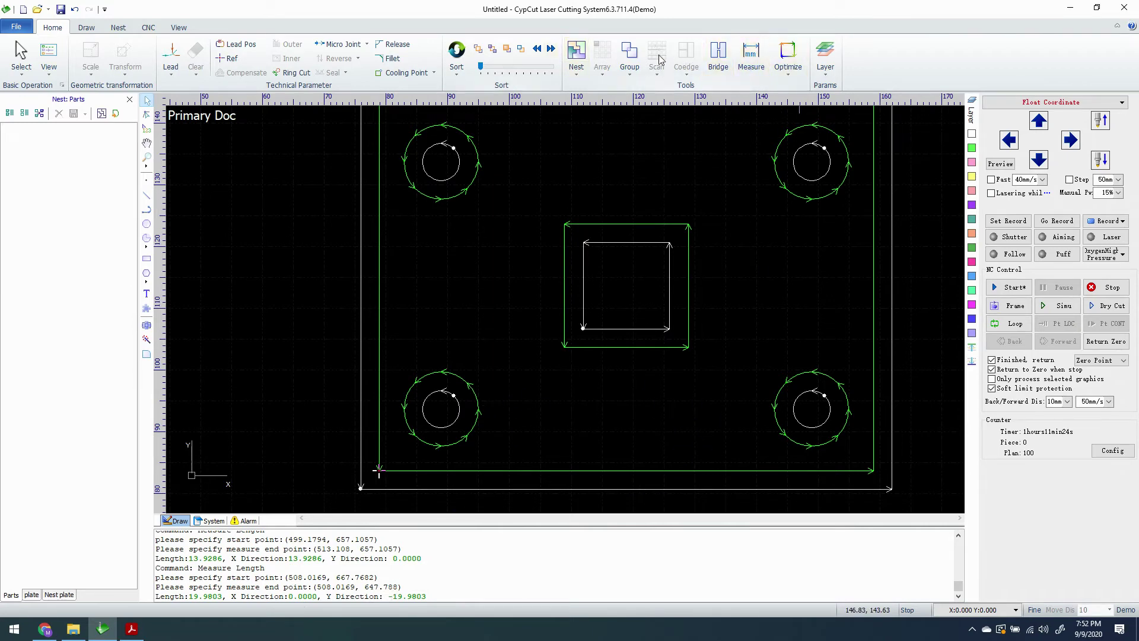
# - Measure the compensated outer contour across at 85.9728 mm
pyautogui.click(788, 59)
pyautogui.click(744, 59)
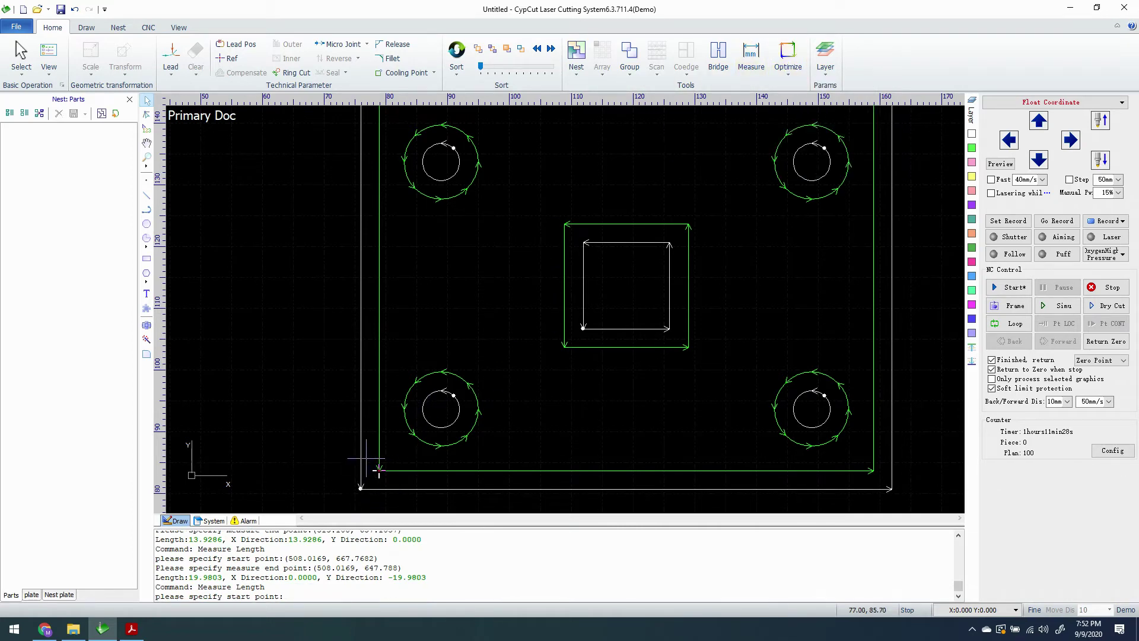
pyautogui.click(360, 457)
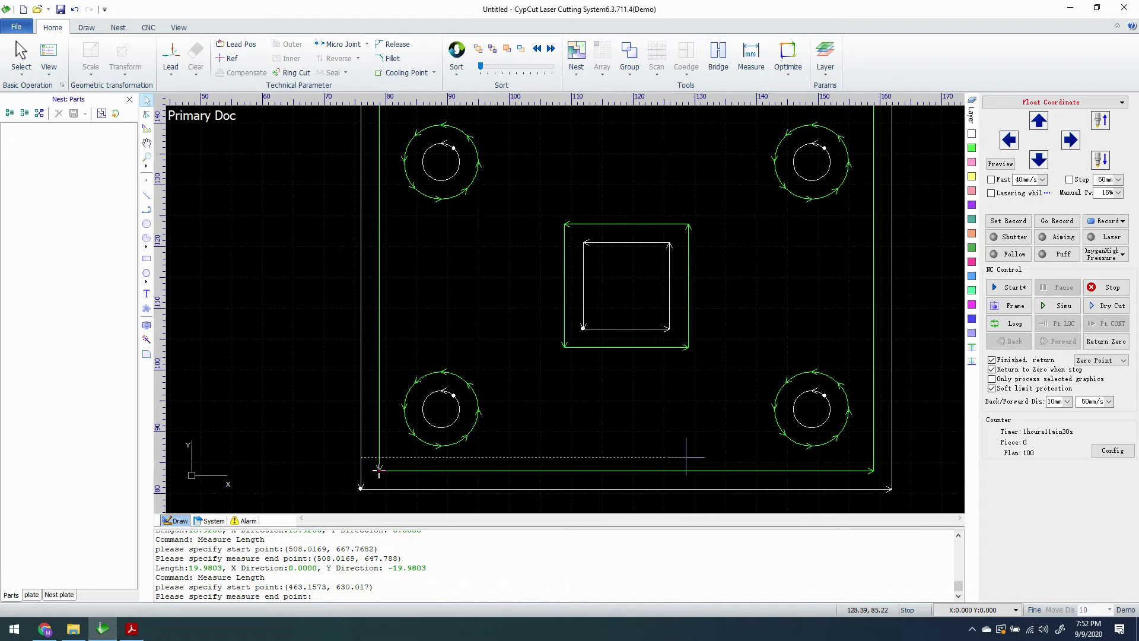
pyautogui.click(893, 457)
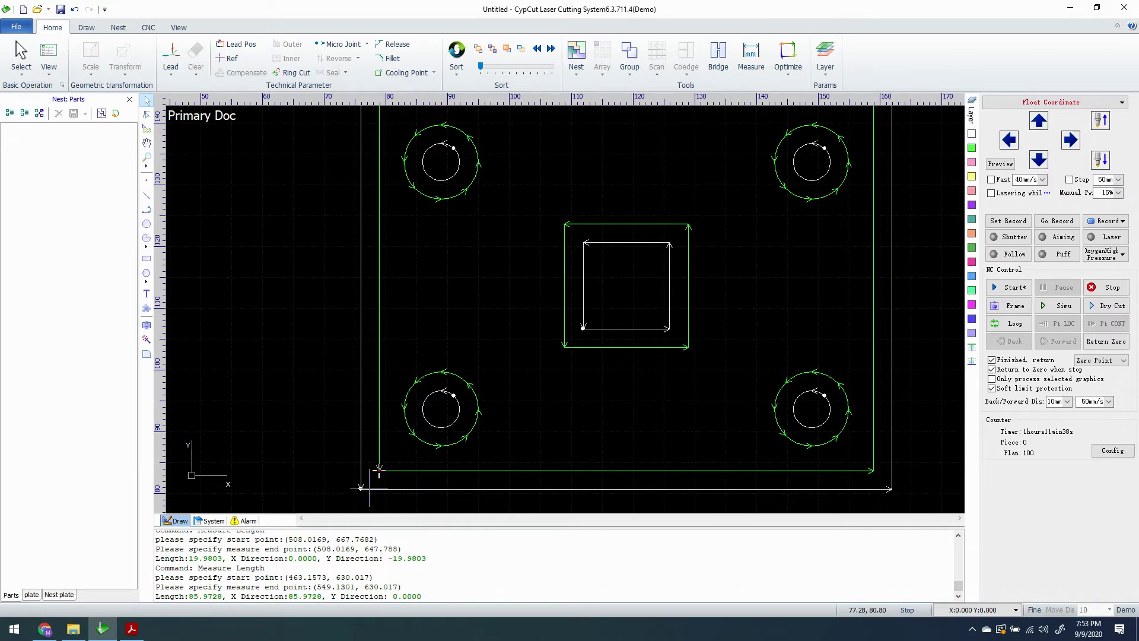
pyautogui.scroll(-1, 611, 397)
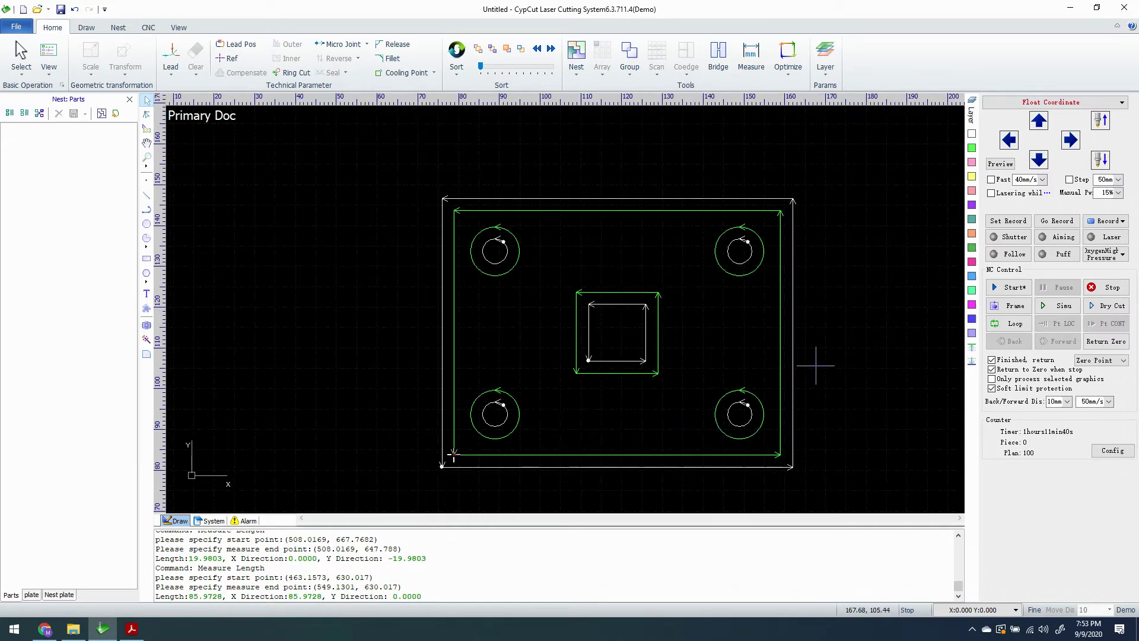
# - Add the selected 80x60 part to the part library with a count of 8
pyautogui.moveTo(385, 173); pyautogui.dragTo(838, 488)
pyautogui.rightClick(778, 435)
pyautogui.moveTo(838, 262)
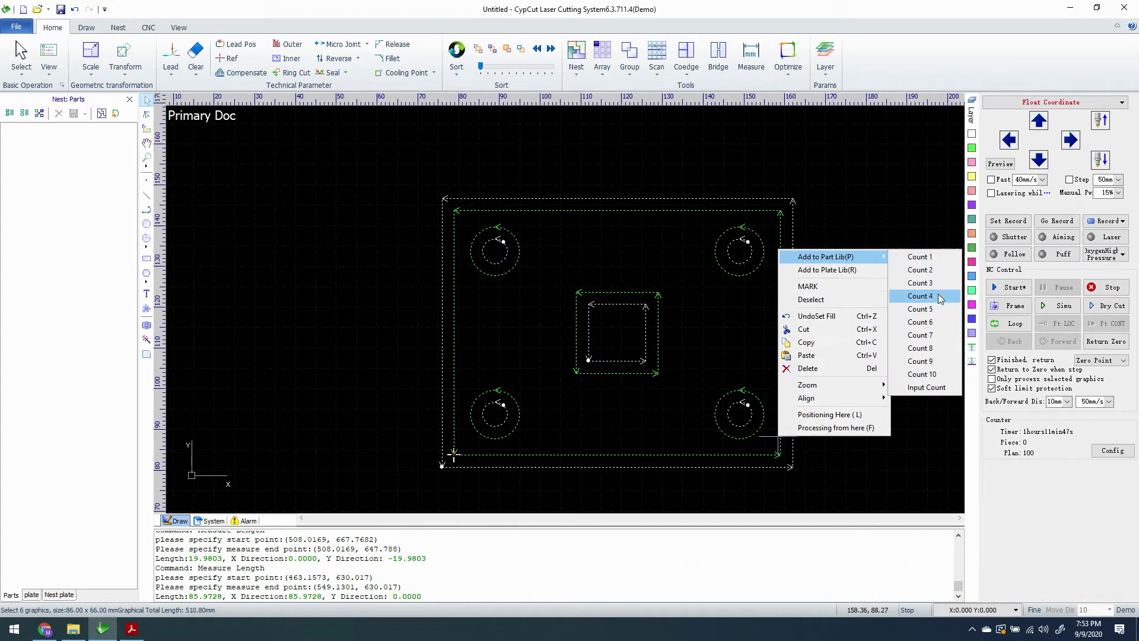
pyautogui.click(937, 350)
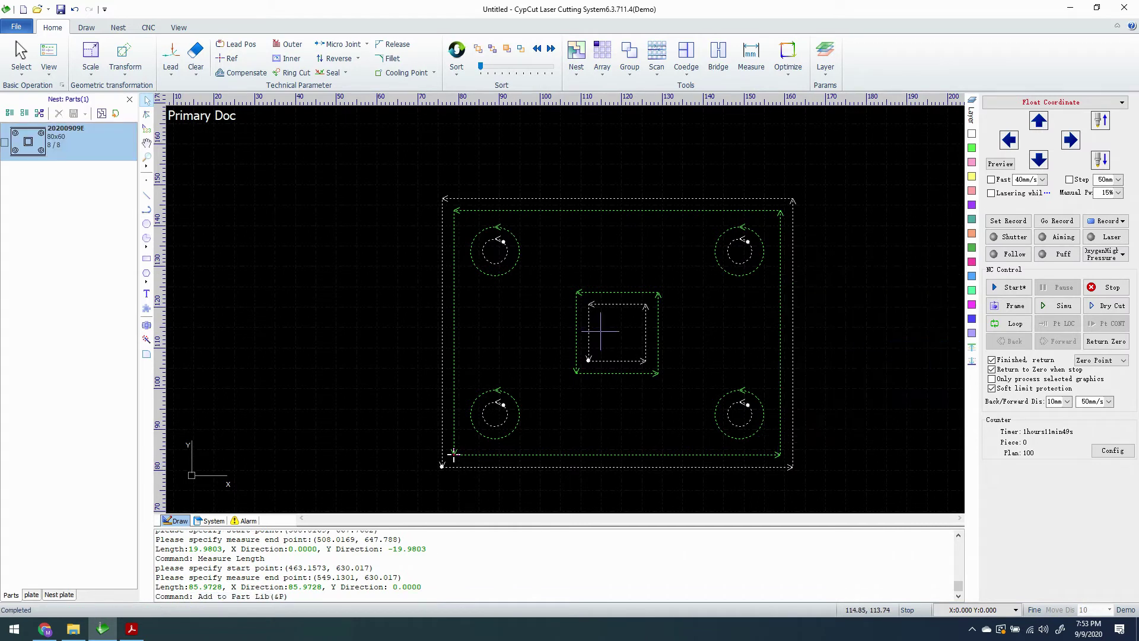
# - Auto-nest the eight parts edge to edge on the 1220x1220 plate using Auto Coedge
pyautogui.click(101, 113)
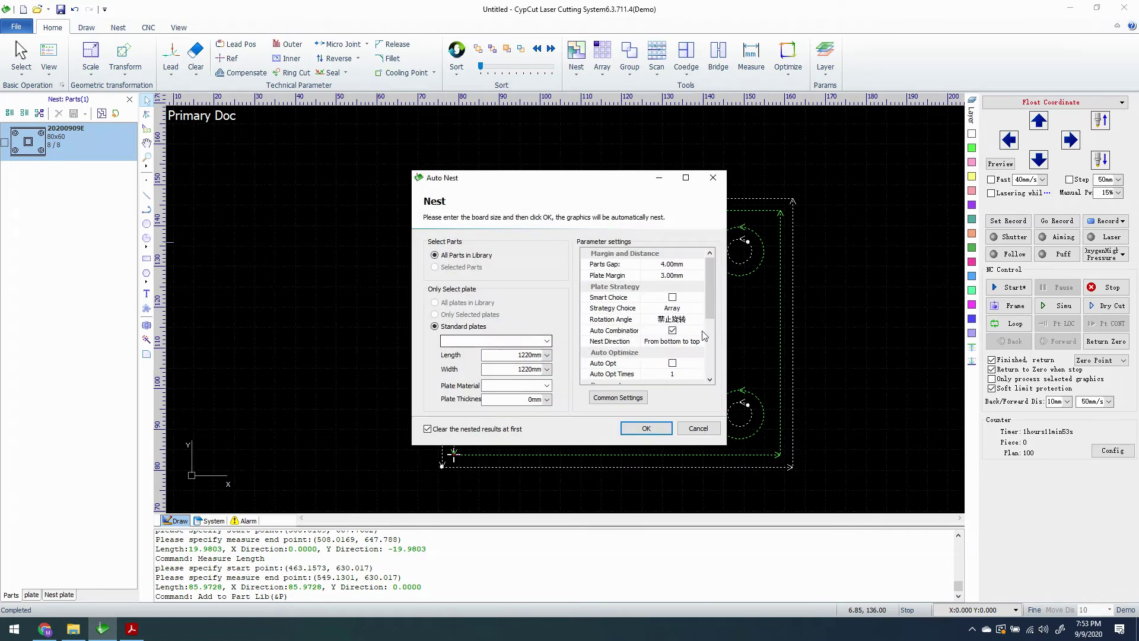
pyautogui.scroll(-4, 708, 371)
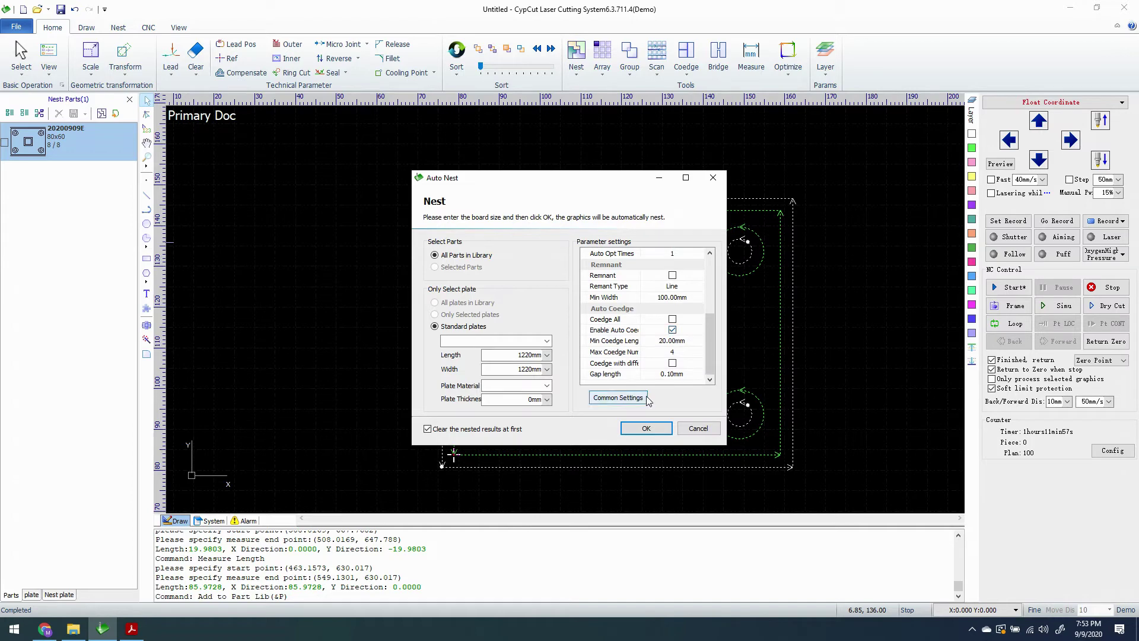
pyautogui.click(646, 429)
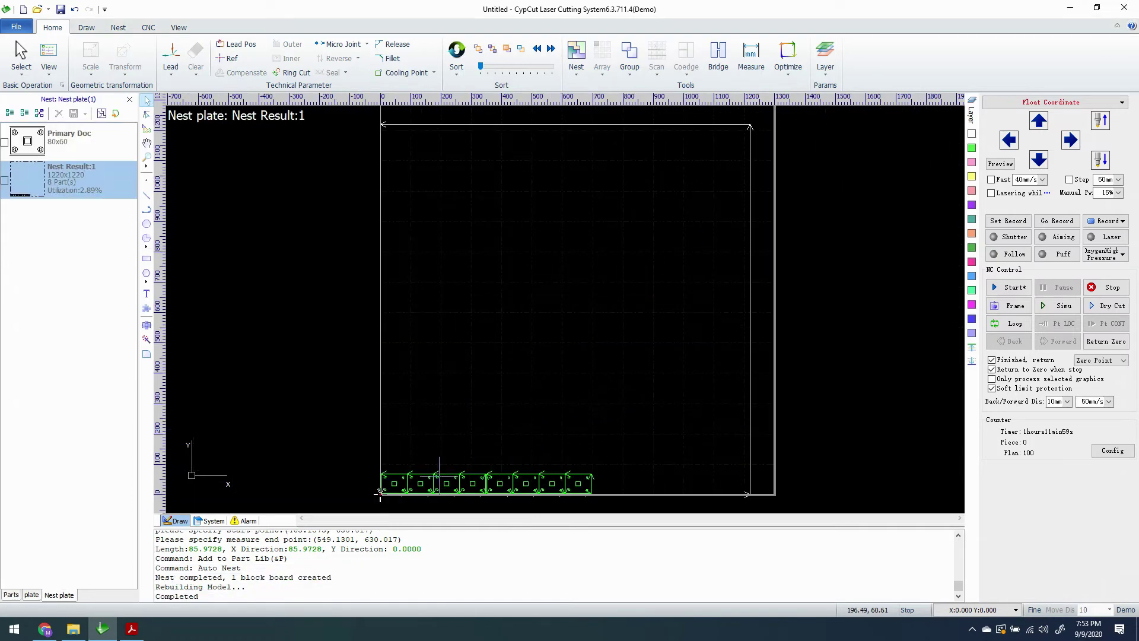
pyautogui.scroll(3, 427, 474)
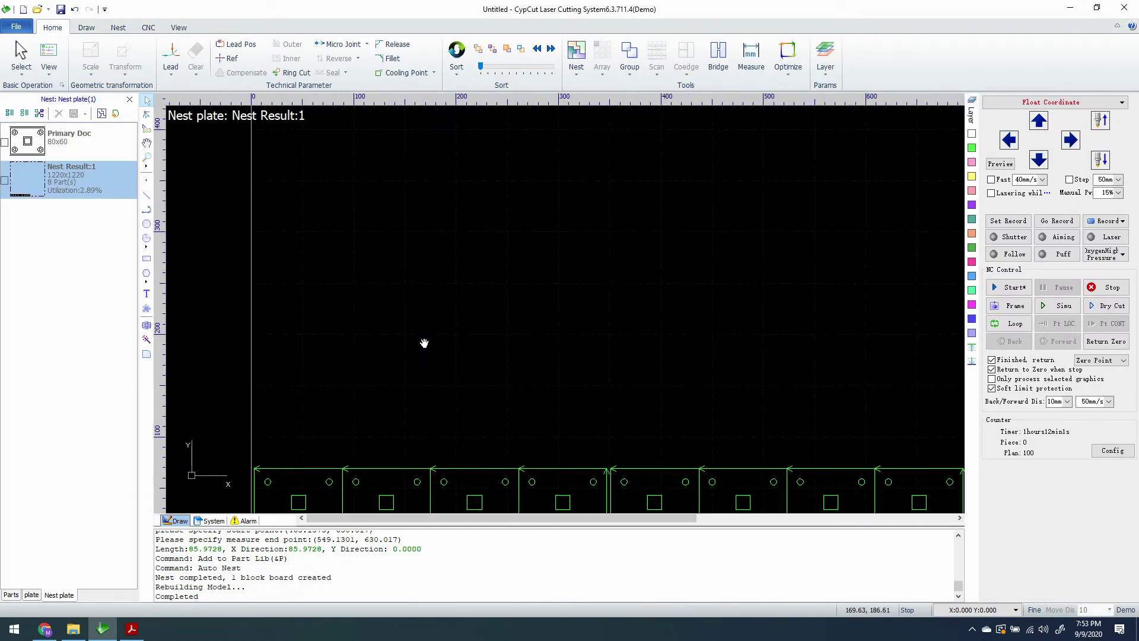
pyautogui.moveTo(422, 341); pyautogui.dragTo(428, 216, button='middle')
pyautogui.scroll(2, 374, 356)
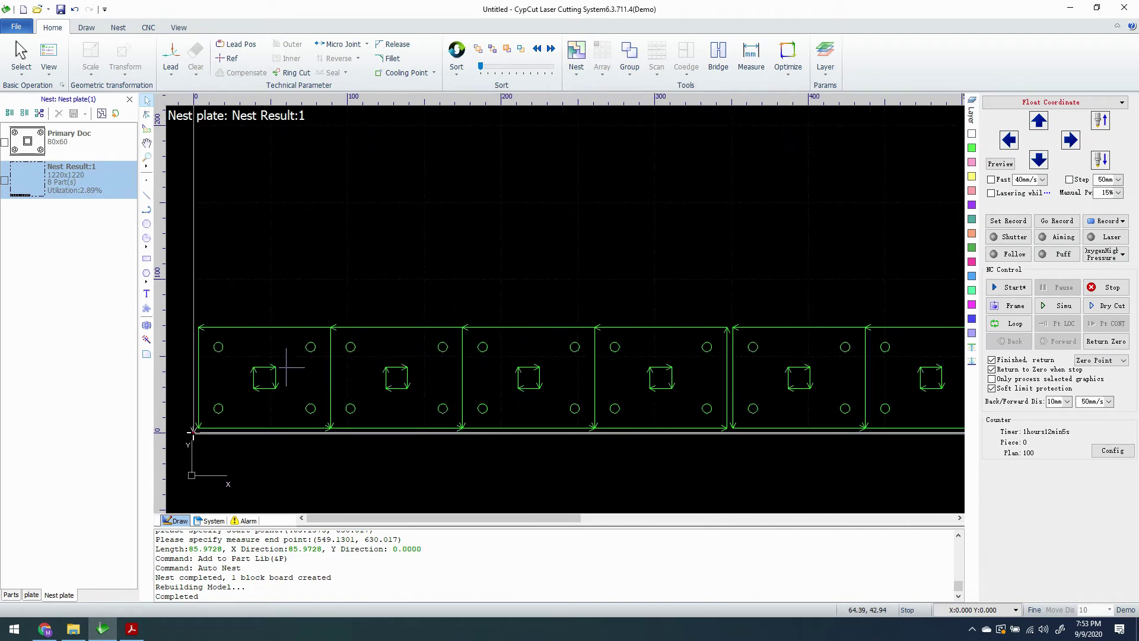
pyautogui.scroll(5, 231, 375)
pyautogui.scroll(-3, 229, 376)
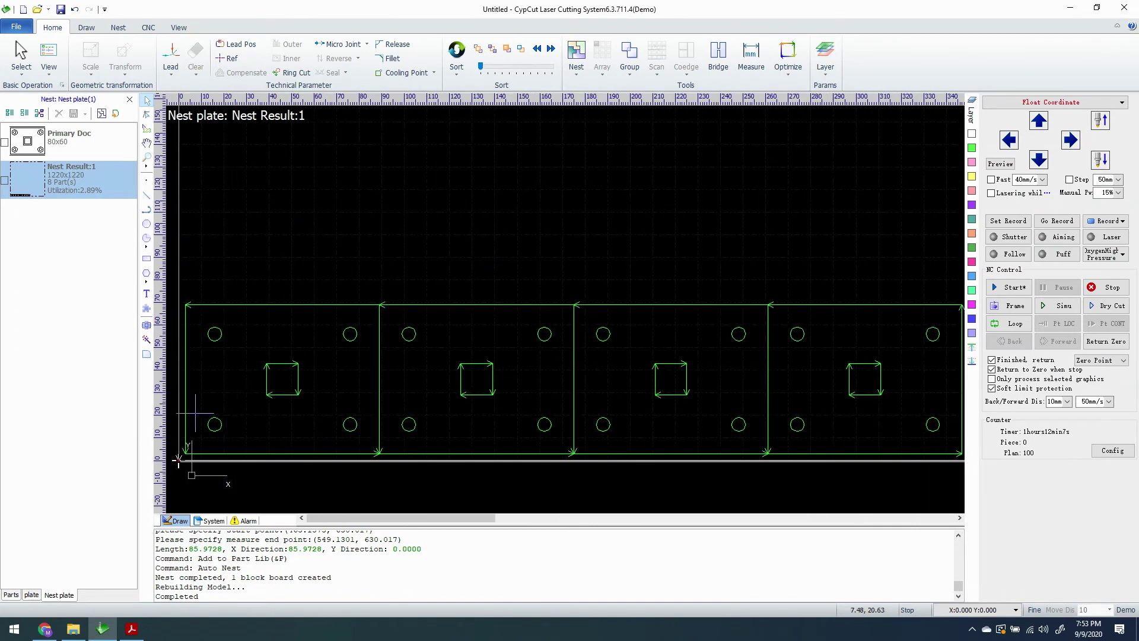
pyautogui.scroll(2, 195, 412)
pyautogui.moveTo(271, 377); pyautogui.dragTo(327, 349, button='middle')
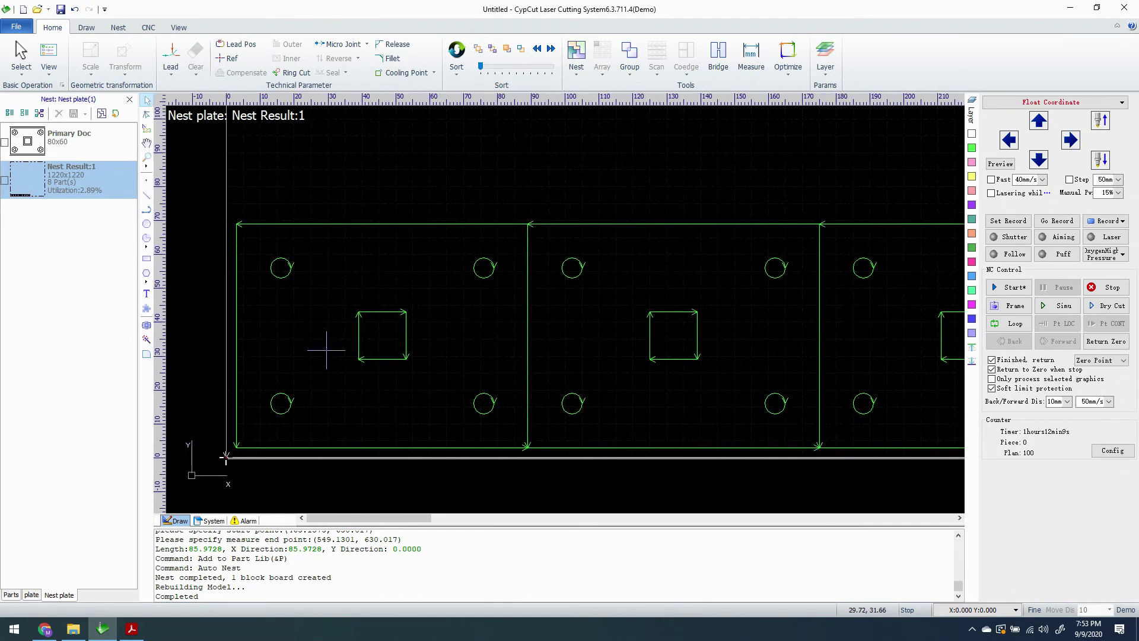
# - Measure the part pitch from the first part's left edge to the shared edge: 85.9882
pyautogui.click(751, 56)
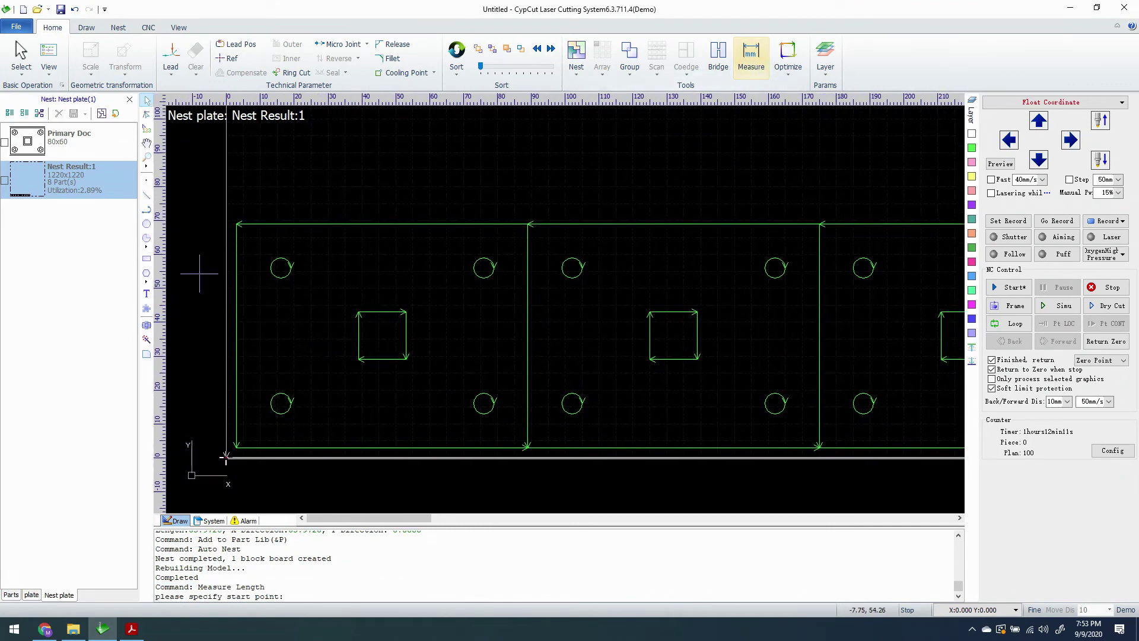
pyautogui.click(236, 316)
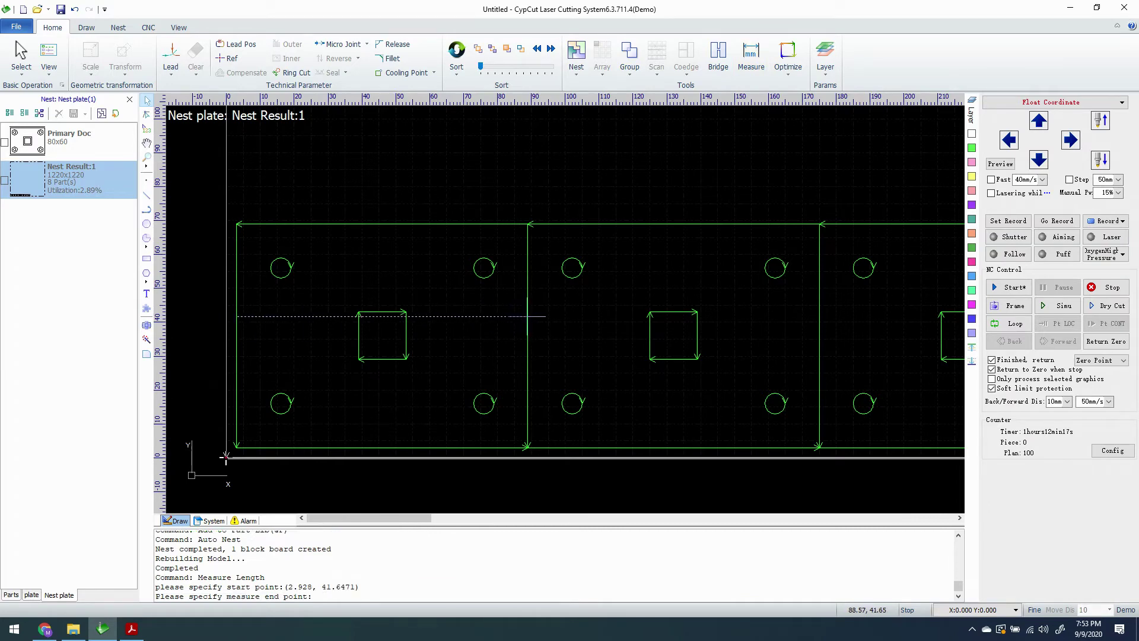
pyautogui.click(527, 316)
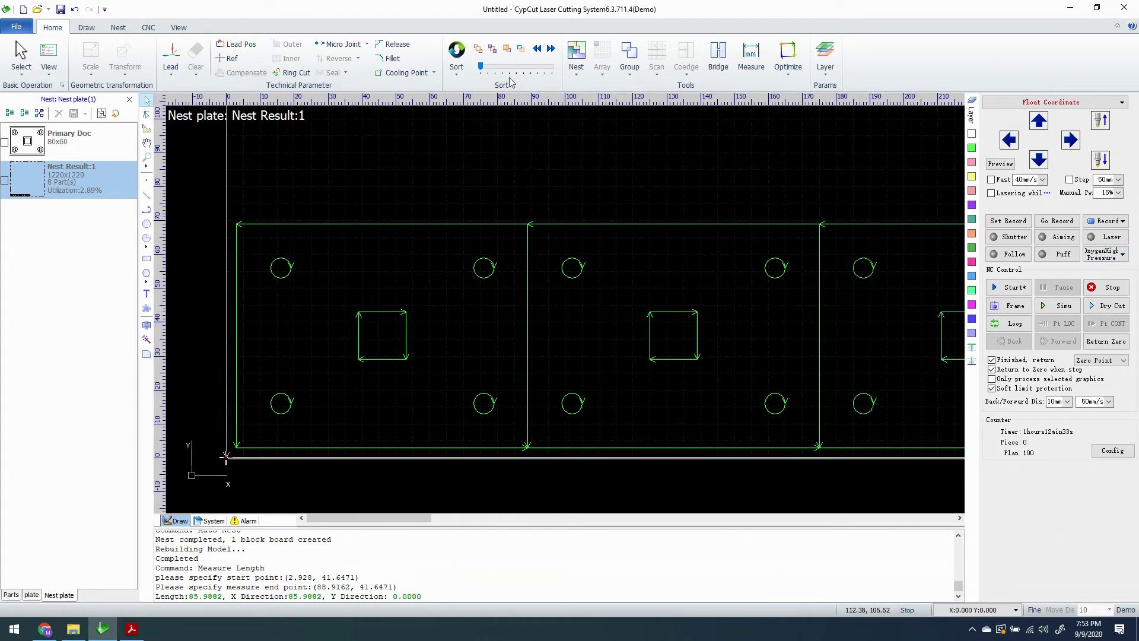
# - Measure across a hole from its left to right edge: 6.0000
pyautogui.click(752, 58)
pyautogui.scroll(5, 274, 267)
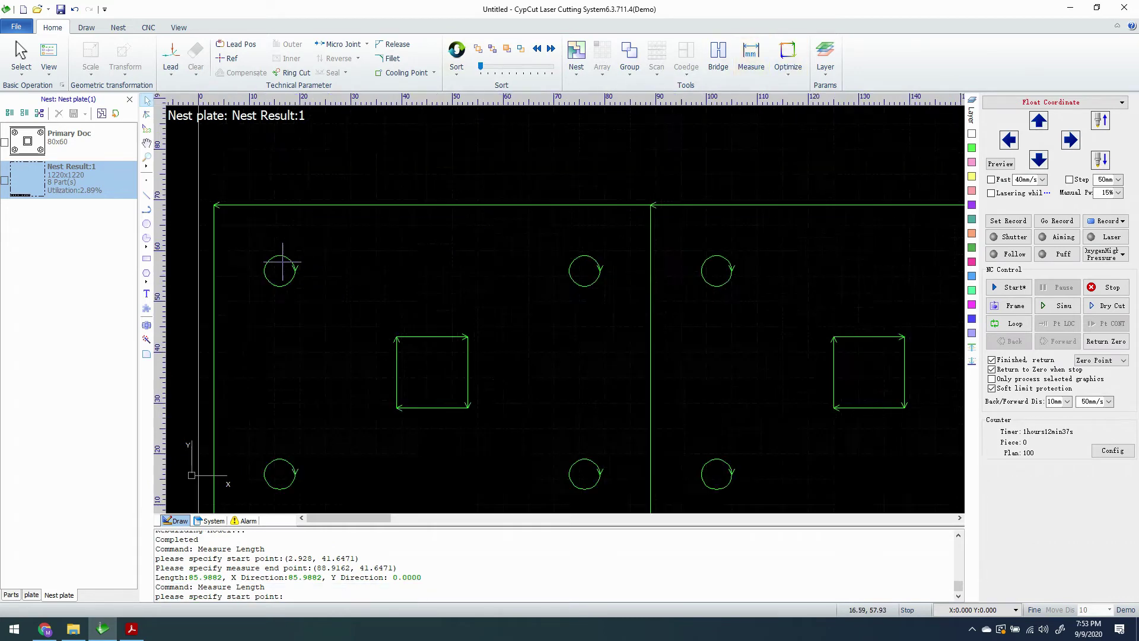
pyautogui.scroll(2, 273, 237)
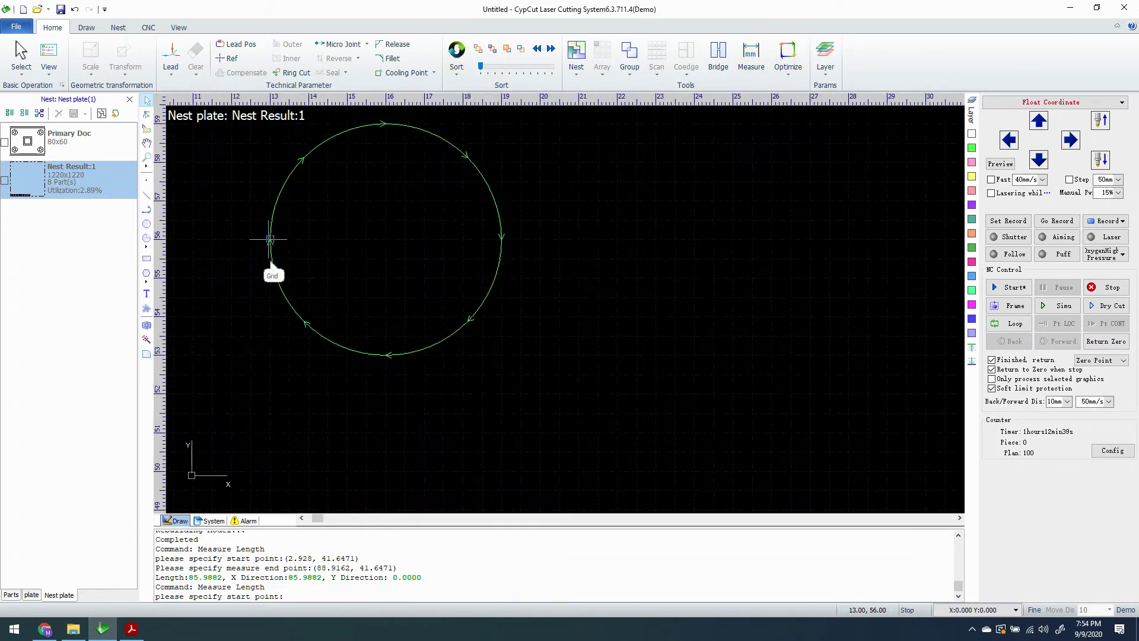
pyautogui.click(270, 239)
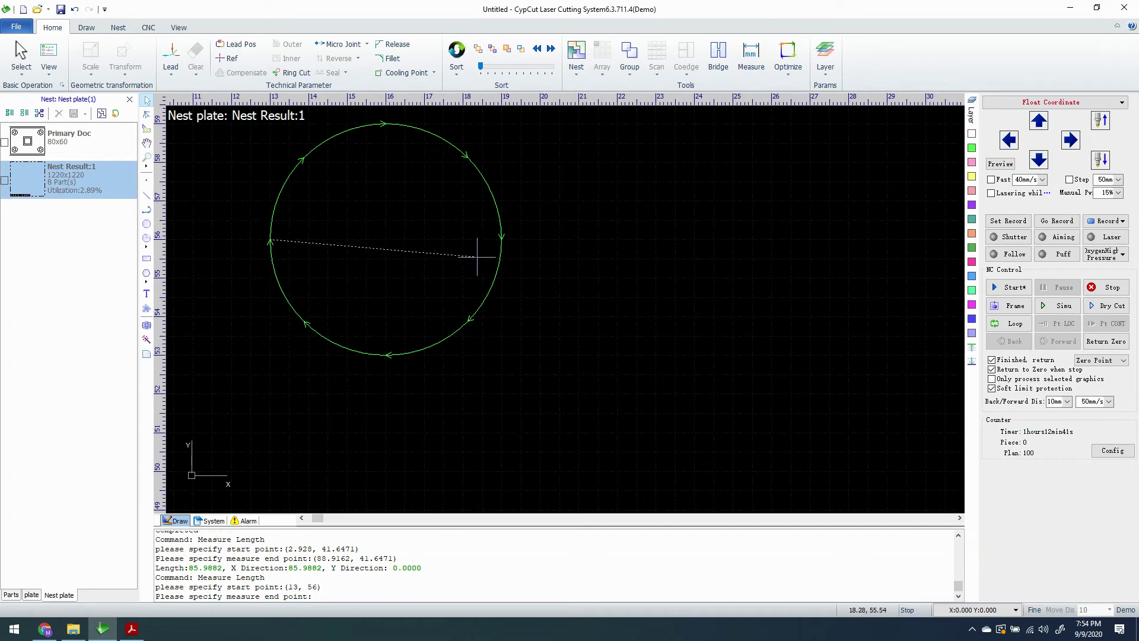
pyautogui.click(501, 238)
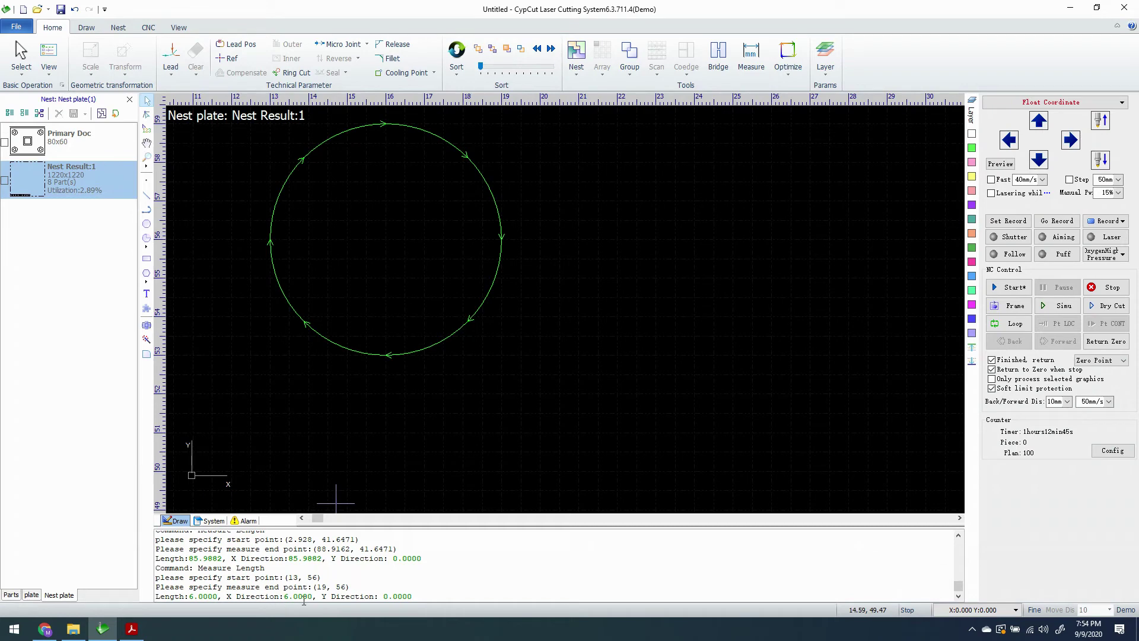
# - Zoom out to frame the whole row of nested parts and start processing the plate
pyautogui.scroll(-6, 458, 394)
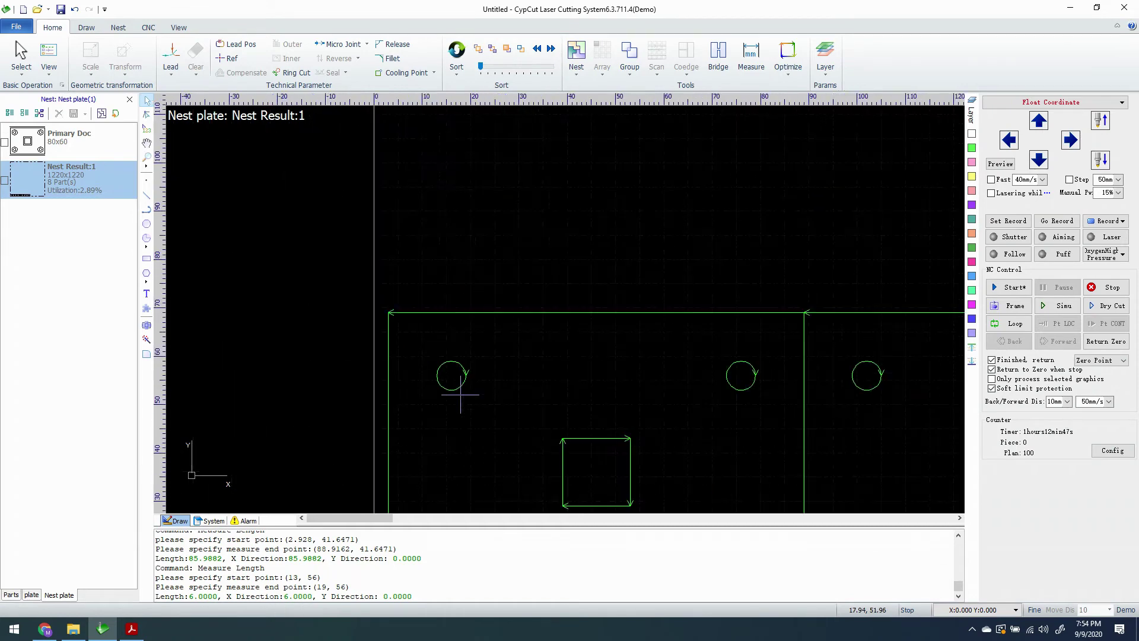
pyautogui.moveTo(491, 380); pyautogui.dragTo(432, 201, button='middle')
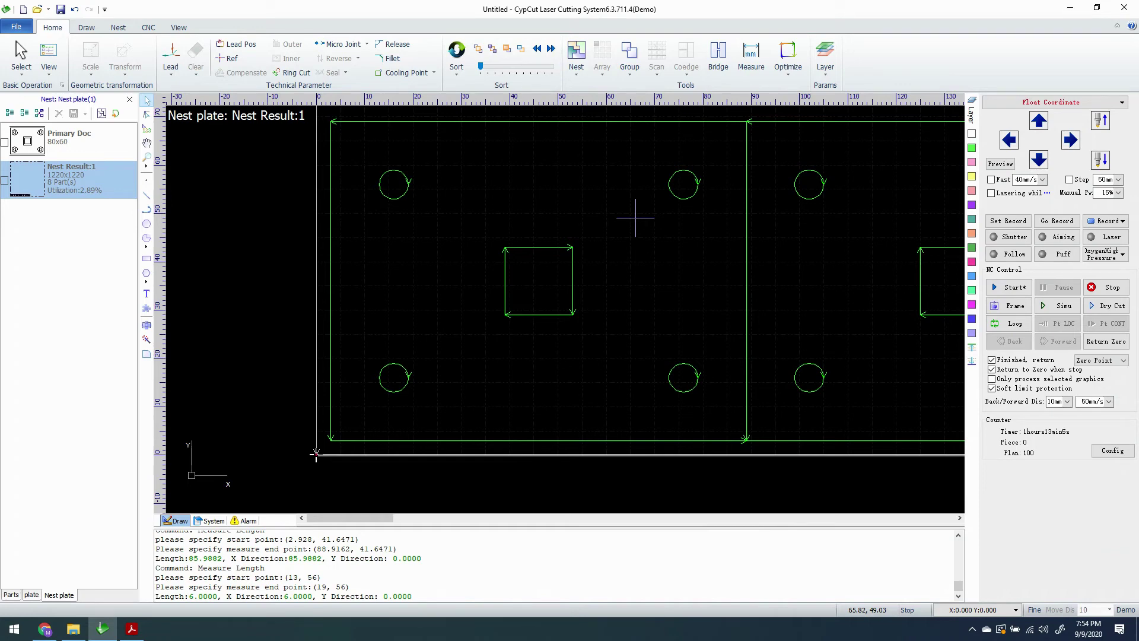
pyautogui.scroll(-2, 633, 252)
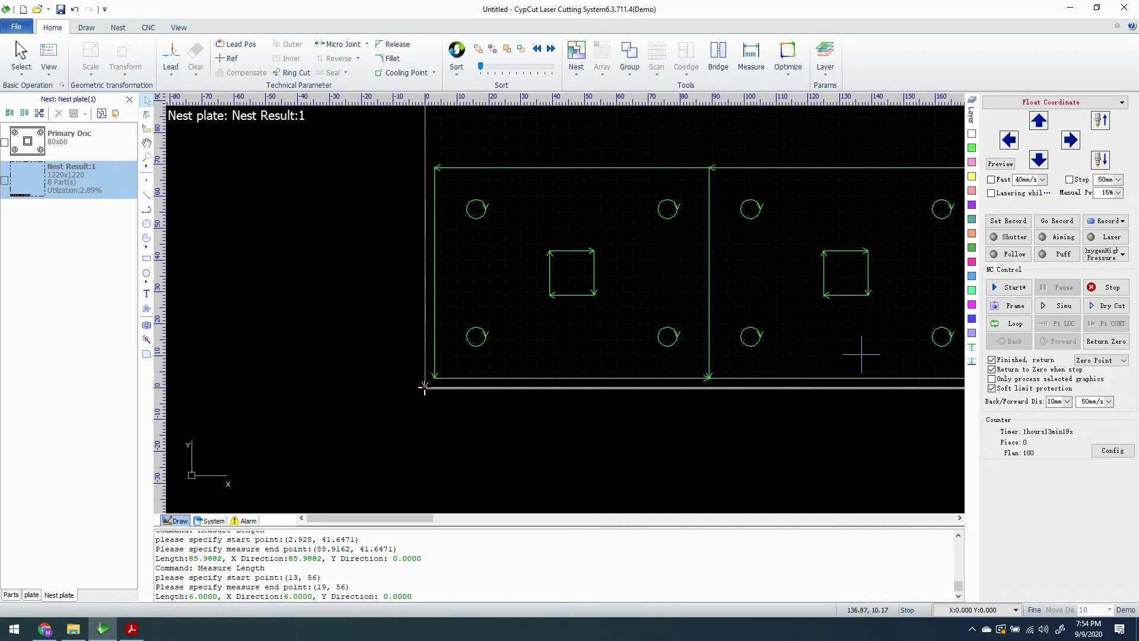
pyautogui.scroll(-2, 872, 383)
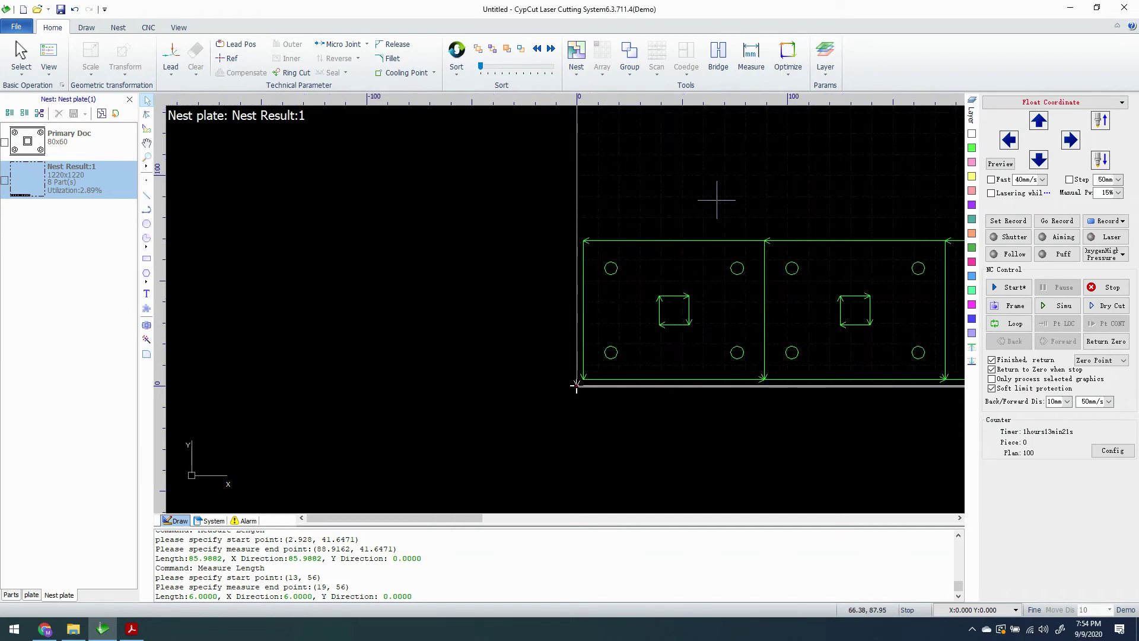
pyautogui.moveTo(720, 195); pyautogui.dragTo(432, 163, button='middle')
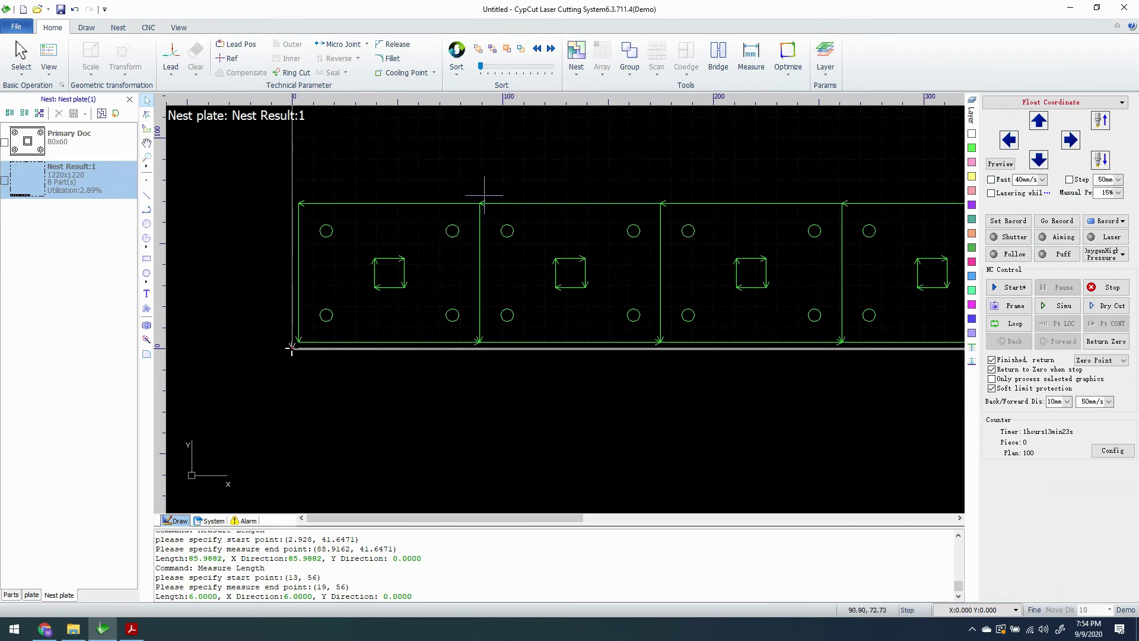
pyautogui.scroll(-2, 483, 190)
pyautogui.moveTo(571, 177); pyautogui.dragTo(474, 208, button='middle')
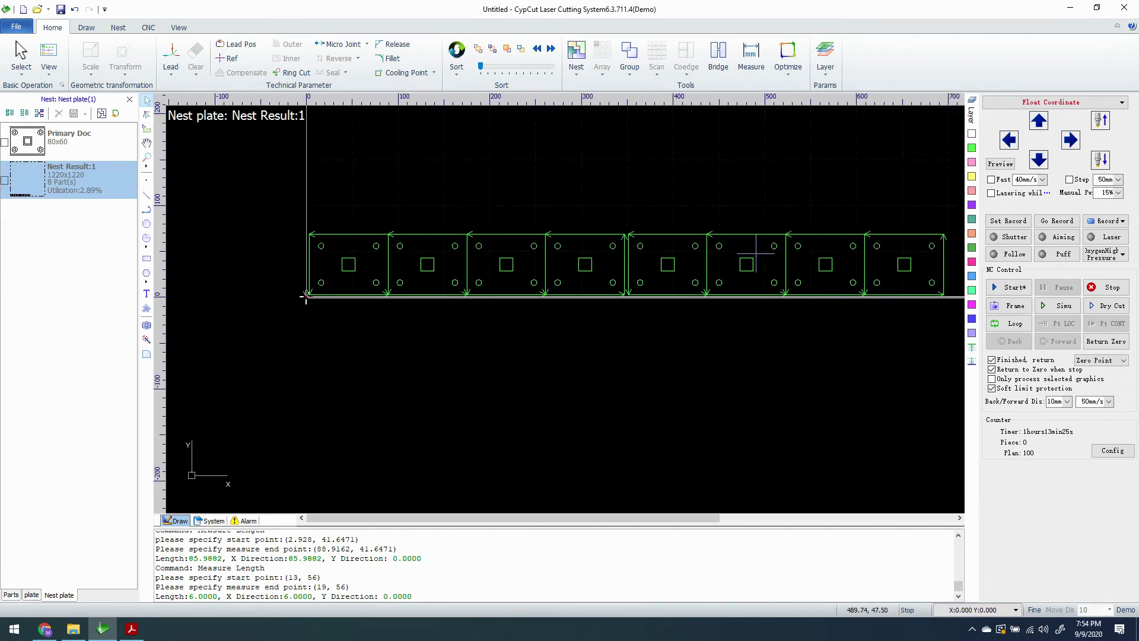
pyautogui.click(1025, 289)
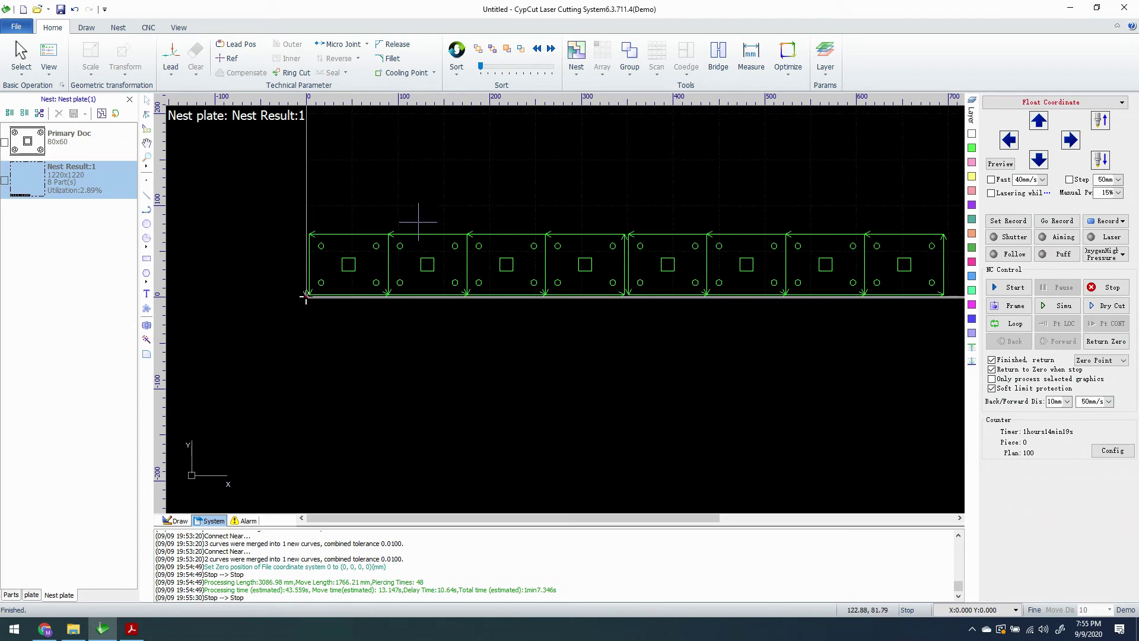
# - Switch the log back to the drawing command log and show the part library list
pyautogui.click(400, 245)
pyautogui.click(405, 218)
pyautogui.scroll(6, 364, 233)
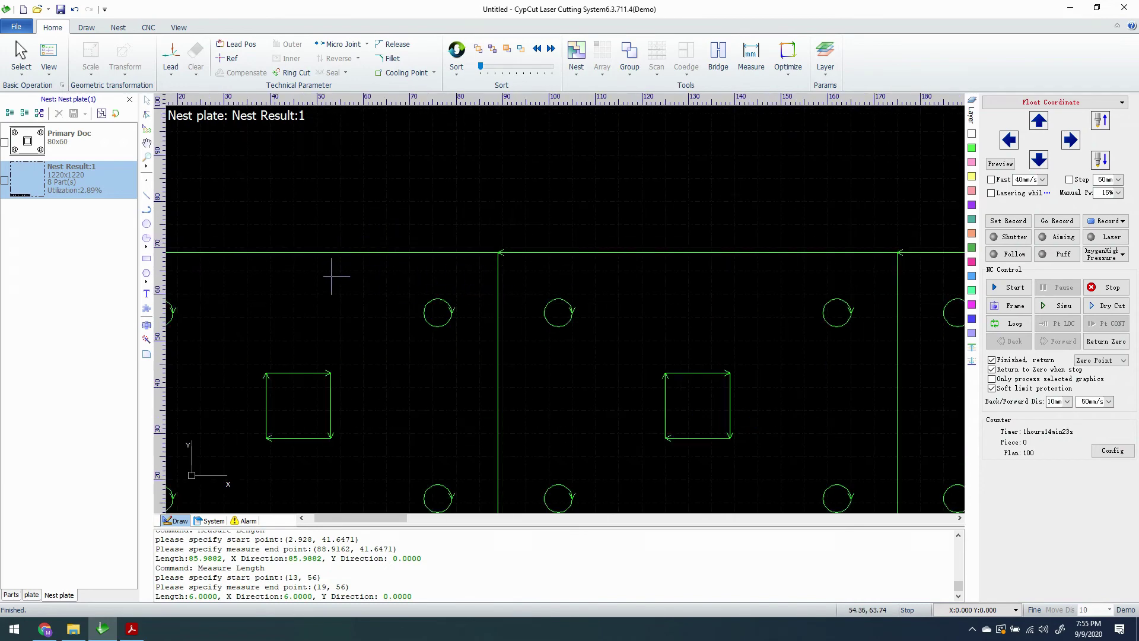
pyautogui.click(11, 594)
# - Open part 20200909E on the canvas and center it in view
pyautogui.doubleClick(84, 141)
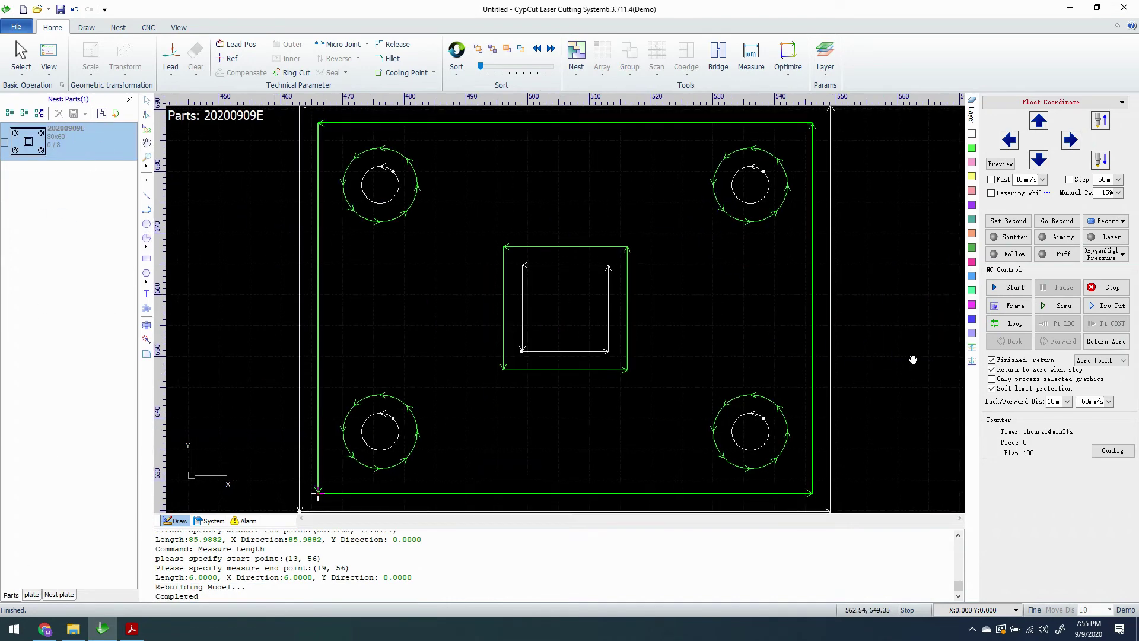
pyautogui.moveTo(910, 358); pyautogui.dragTo(880, 315, button='middle')
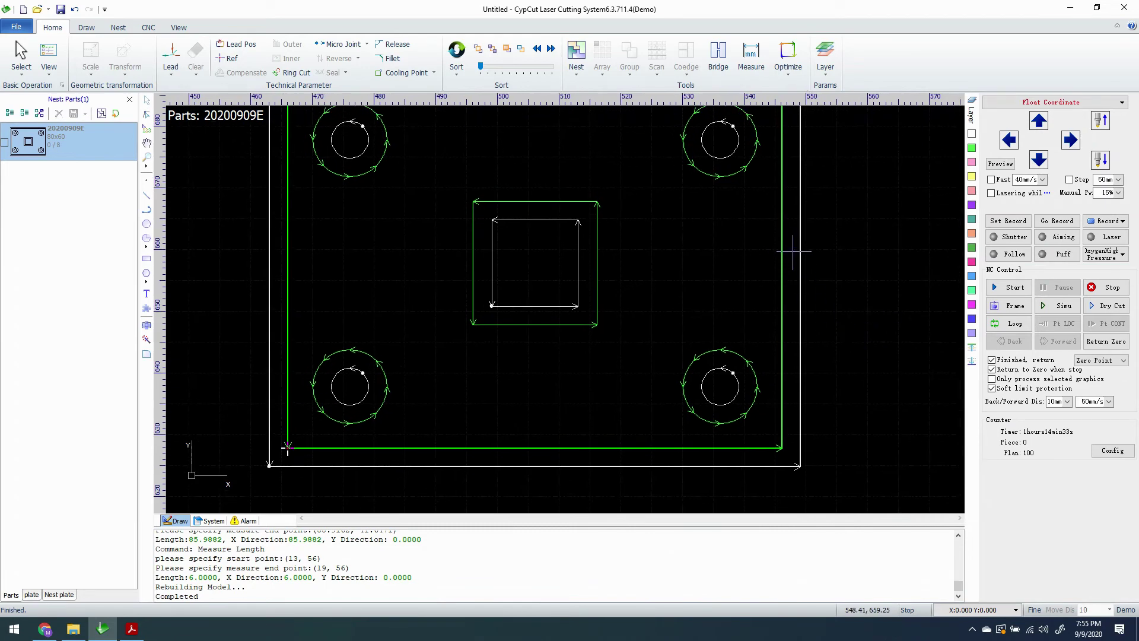
pyautogui.moveTo(849, 244); pyautogui.dragTo(850, 276, button='middle')
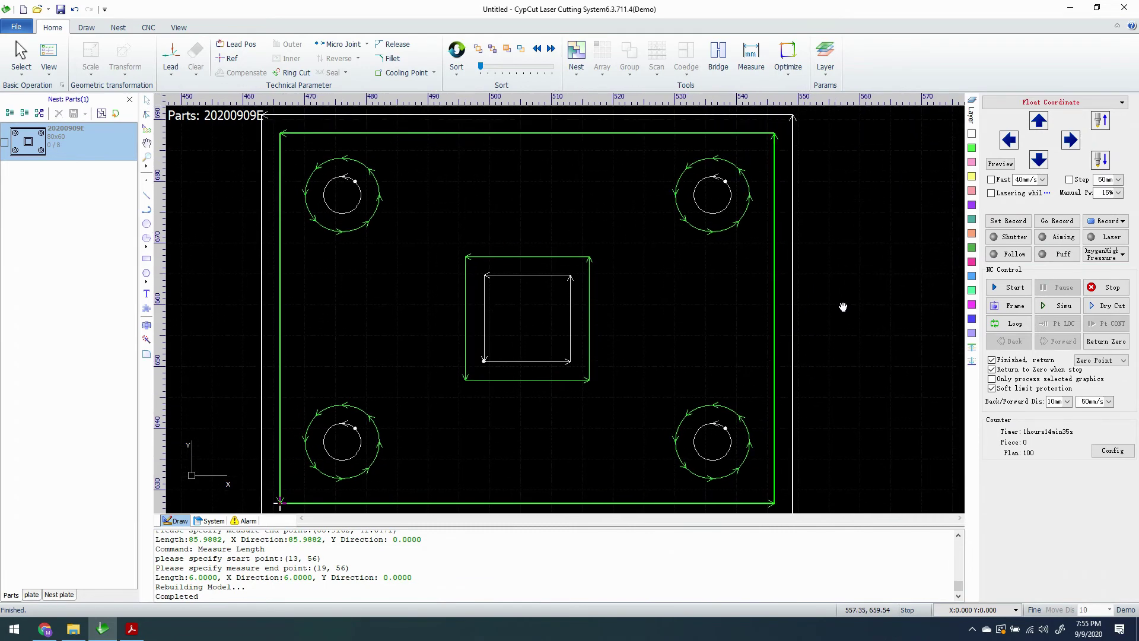
pyautogui.scroll(-3, 842, 302)
pyautogui.scroll(1, 843, 303)
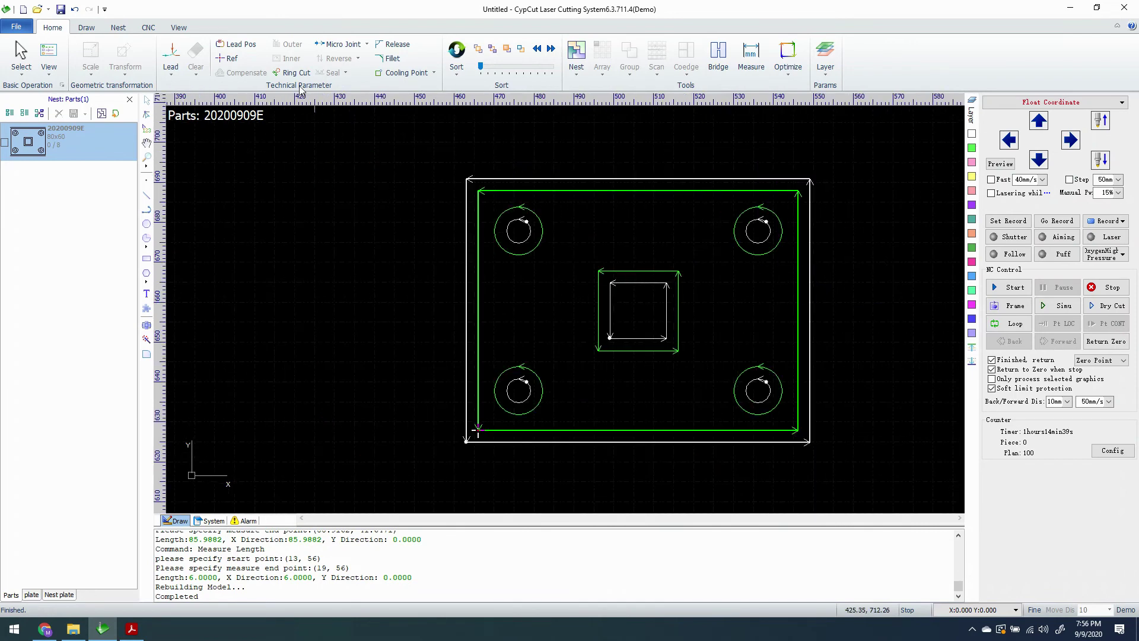
# - Add a 2mm micro joint on the flange part's bottom outline
pyautogui.click(339, 44)
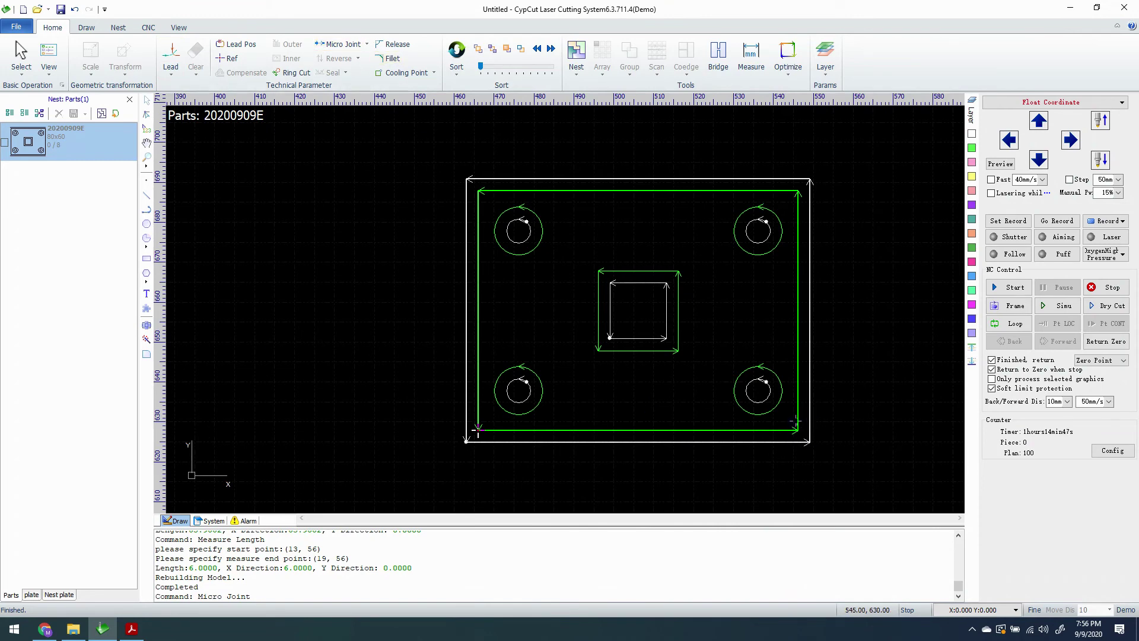
pyautogui.scroll(3, 804, 420)
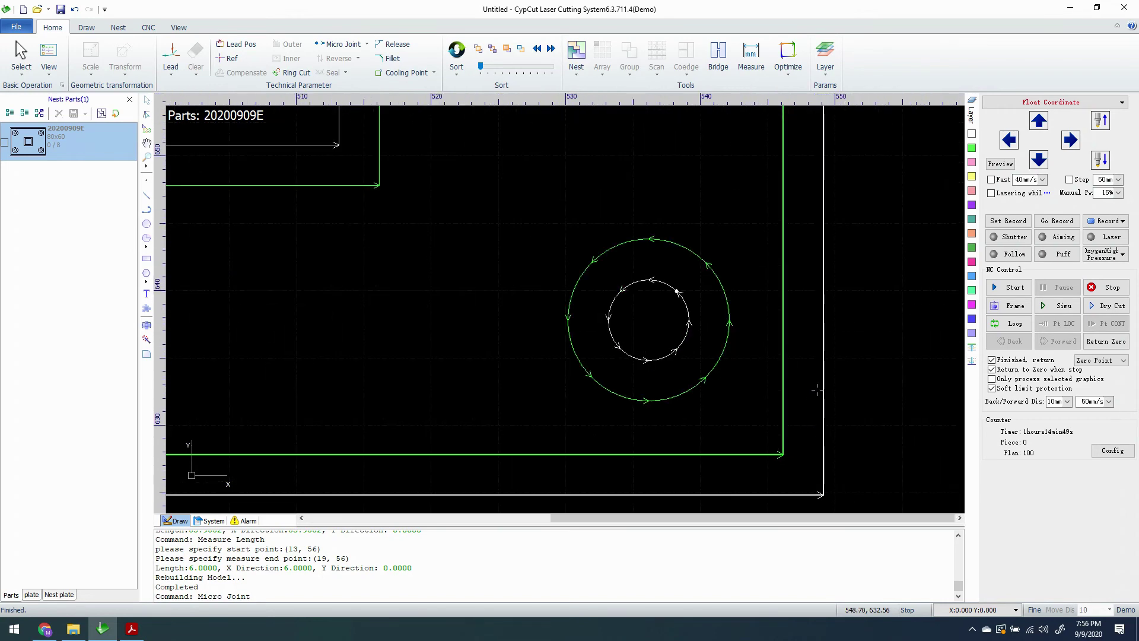
pyautogui.scroll(-2, 848, 401)
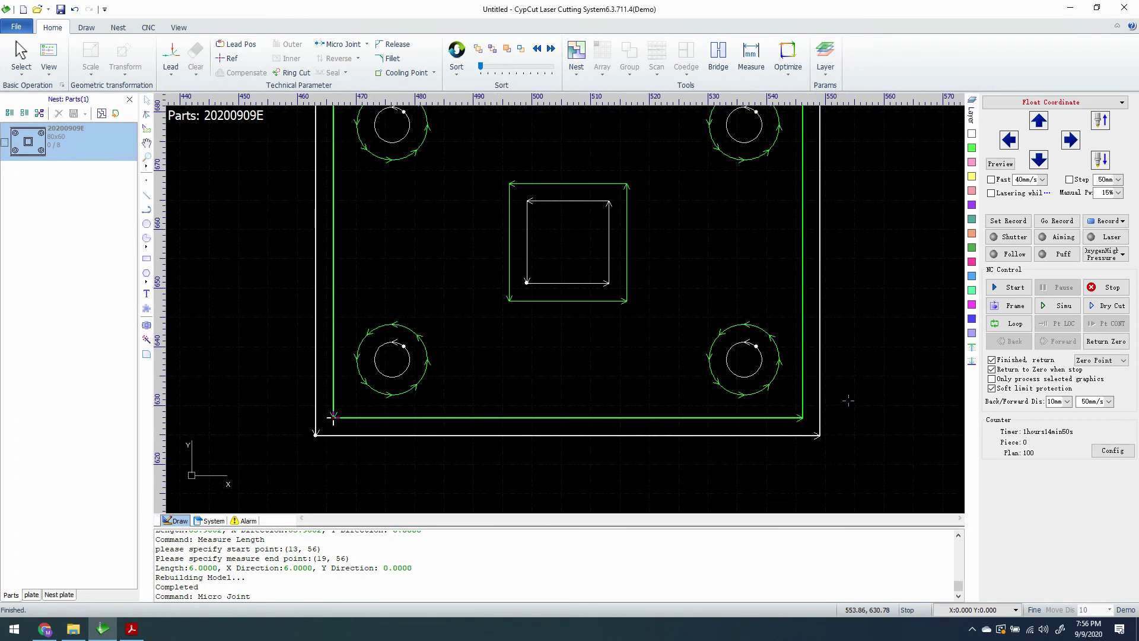
pyautogui.click(707, 434)
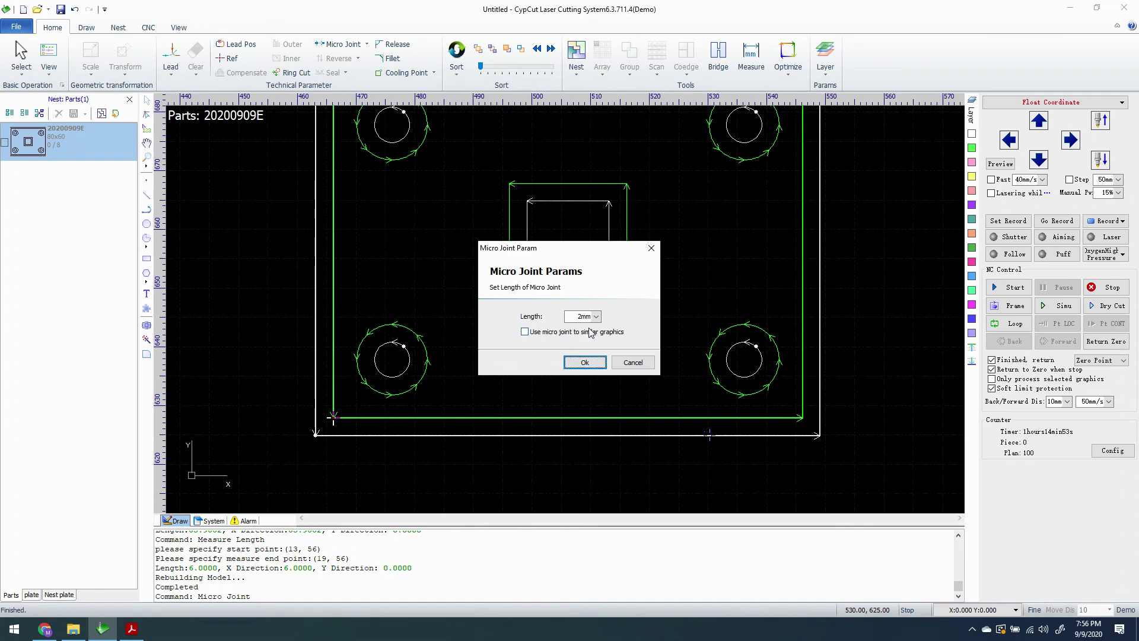
pyautogui.click(582, 363)
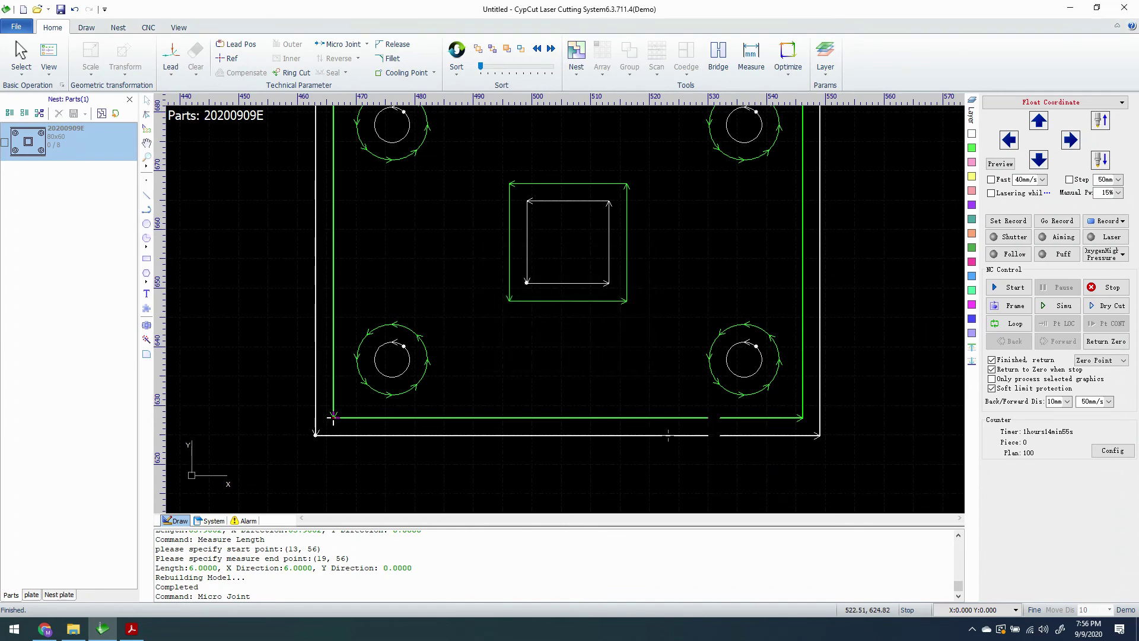
pyautogui.scroll(-2, 299, 276)
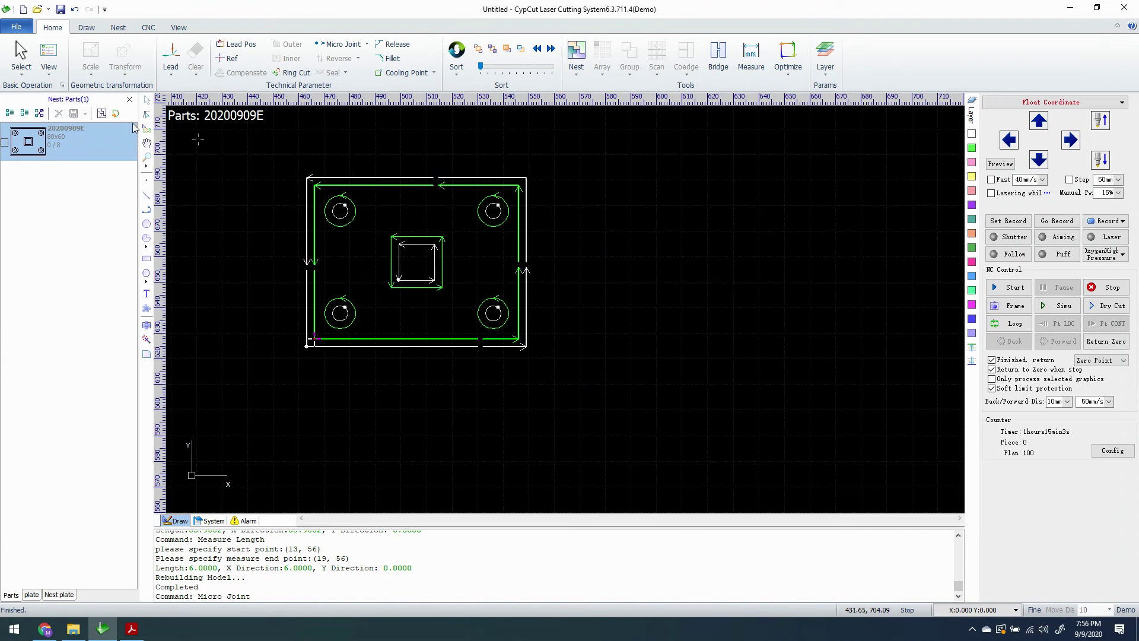
# - Re-run the auto nest to co-edge the eight flanges on the 1220x1220 plate
pyautogui.click(101, 113)
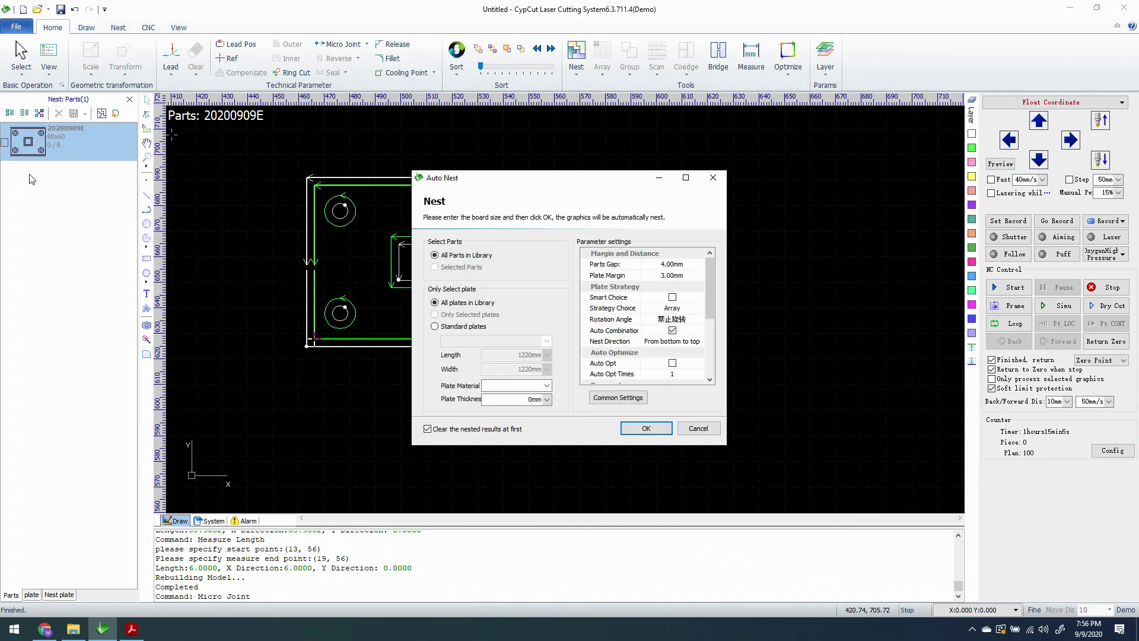
pyautogui.click(641, 425)
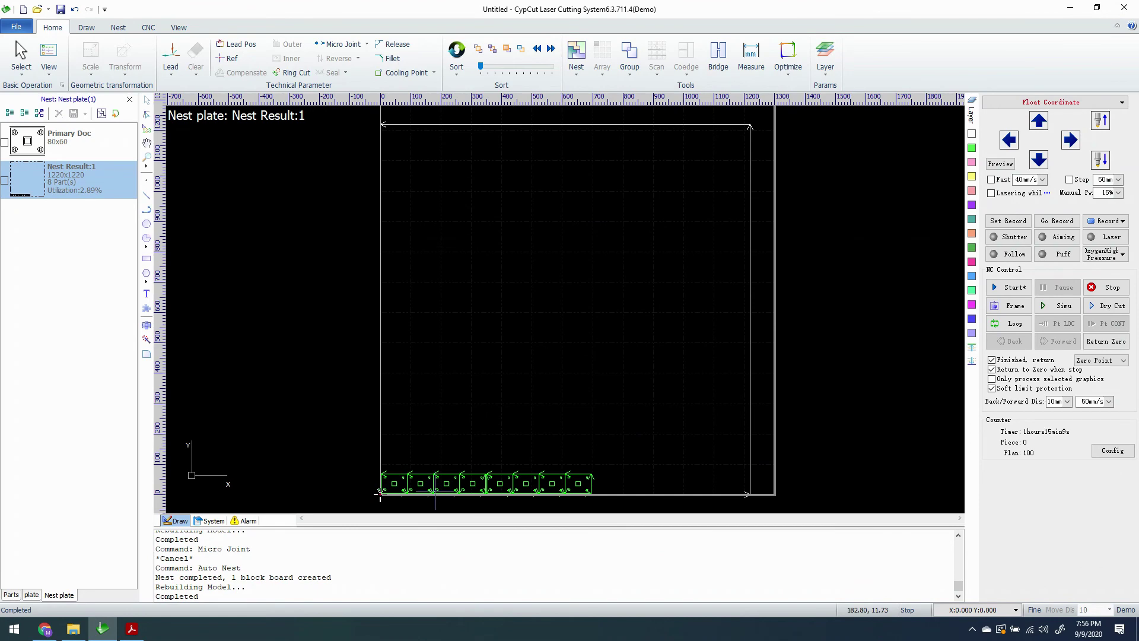
pyautogui.scroll(6, 379, 494)
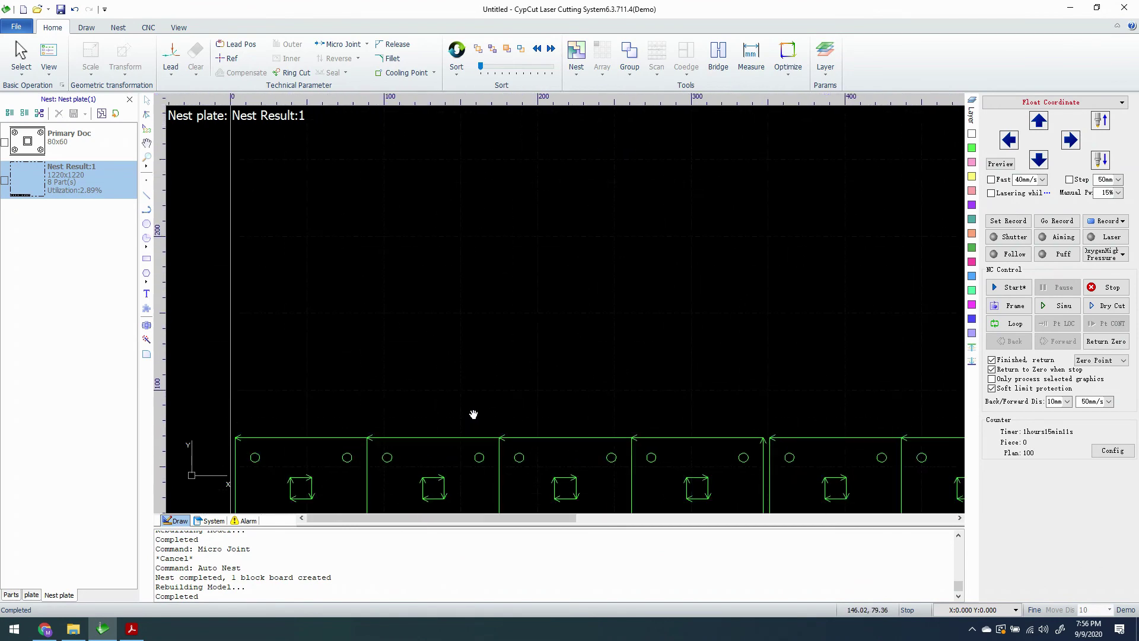
pyautogui.scroll(-2, 383, 469)
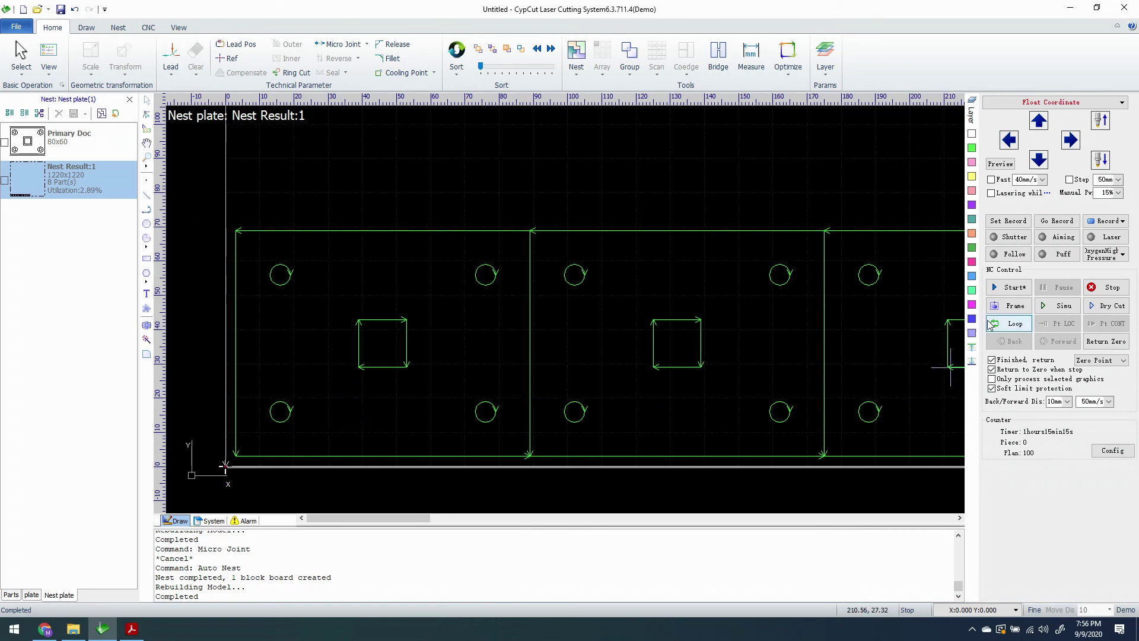
# - Simulate the cutting of the nest, following the cut path across the plate
pyautogui.click(1044, 309)
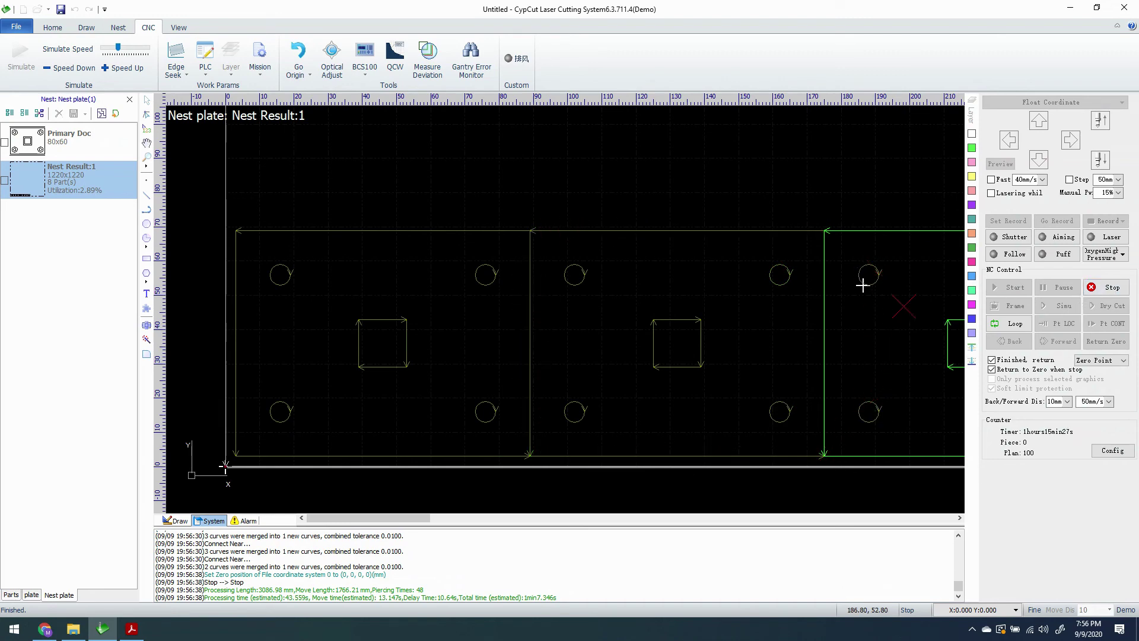
pyautogui.scroll(-2, 854, 273)
pyautogui.moveTo(844, 232); pyautogui.dragTo(679, 229, button='middle')
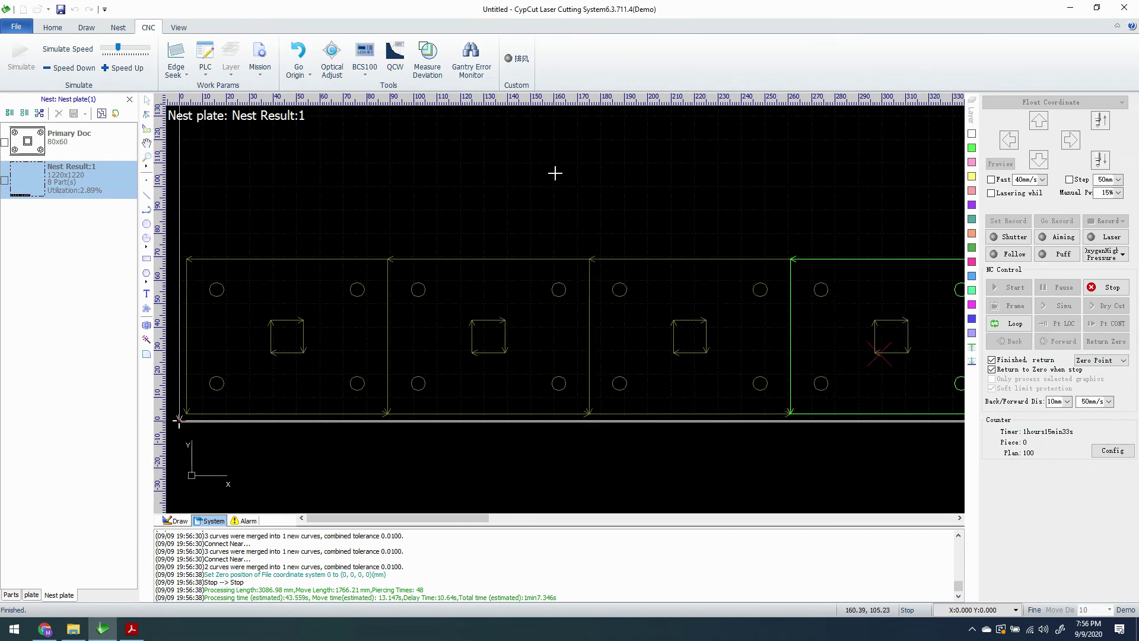
pyautogui.scroll(-1, 561, 178)
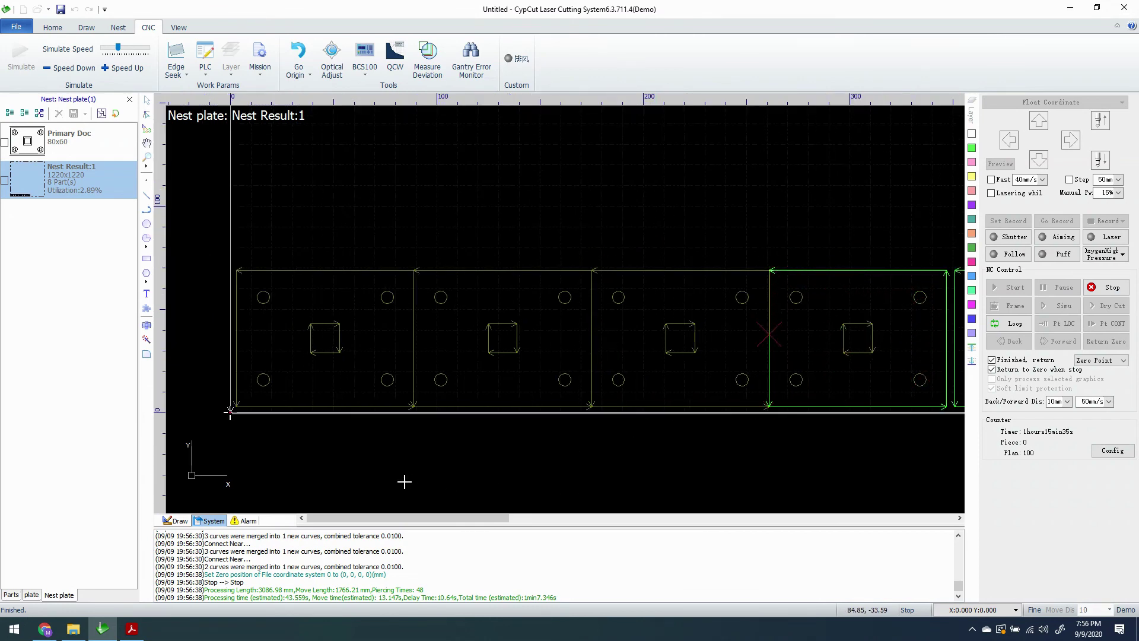
pyautogui.scroll(-1, 217, 364)
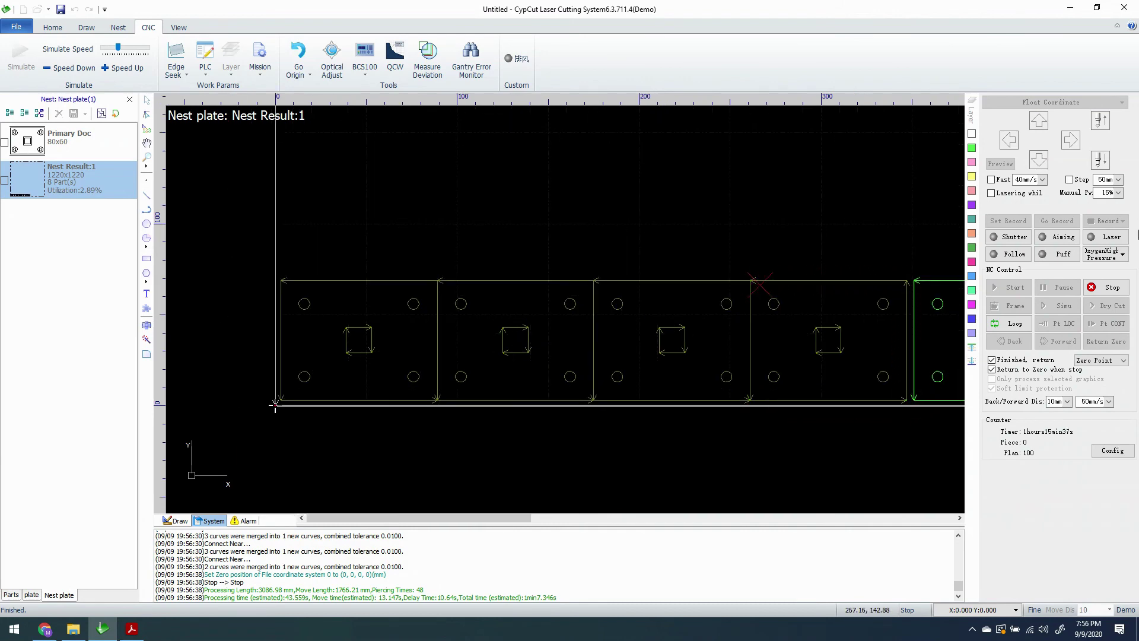
# - Stop the simulation and set the nest's zero point to Bottom-Left
pyautogui.press('Escape')
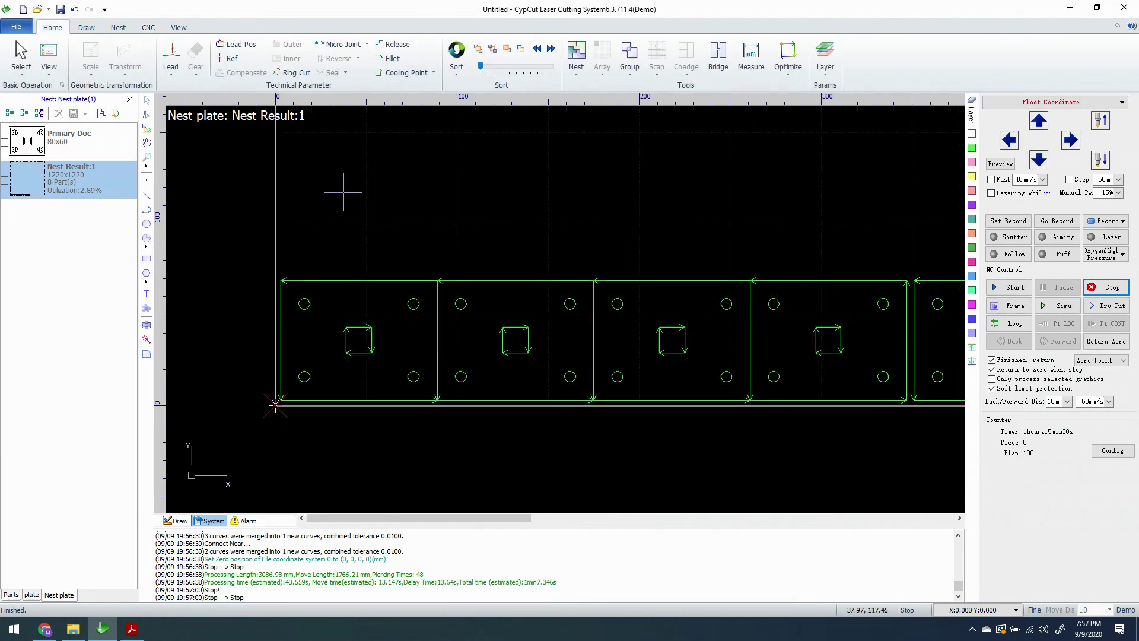
pyautogui.click(229, 59)
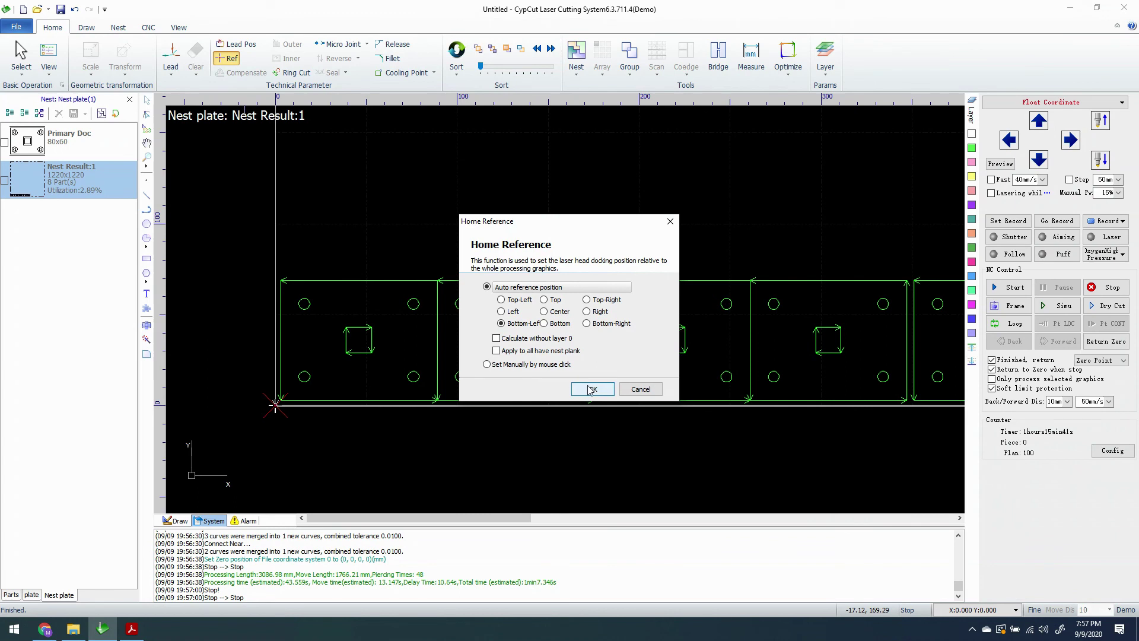
pyautogui.click(593, 389)
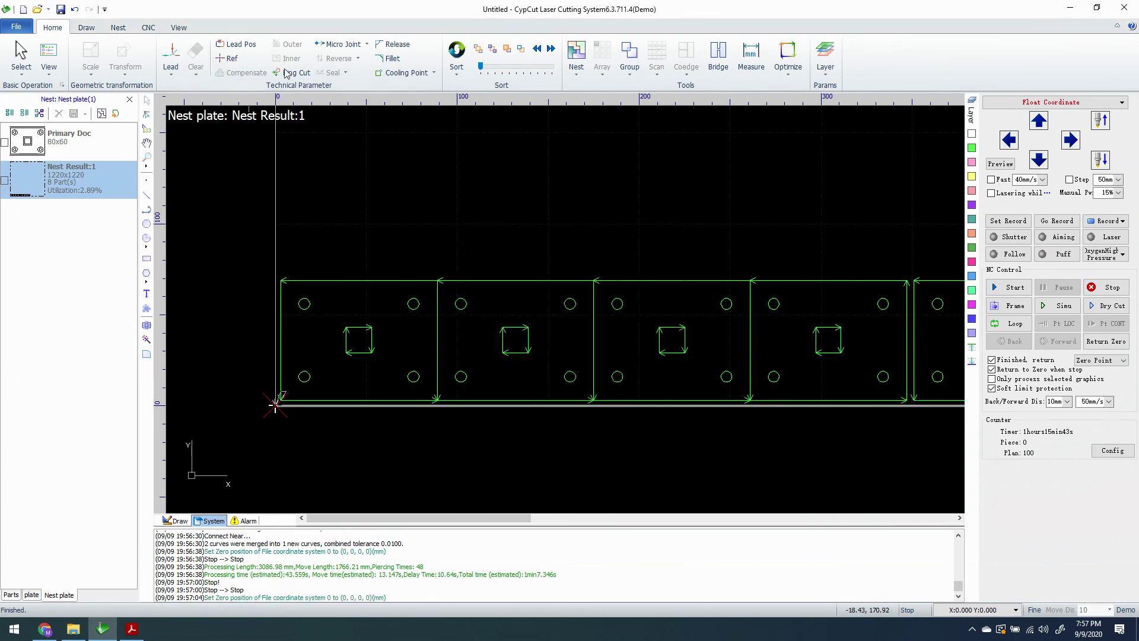
# - Add 2mm micro joints on the nested parts' bottom edges and simulate the cut
pyautogui.click(339, 44)
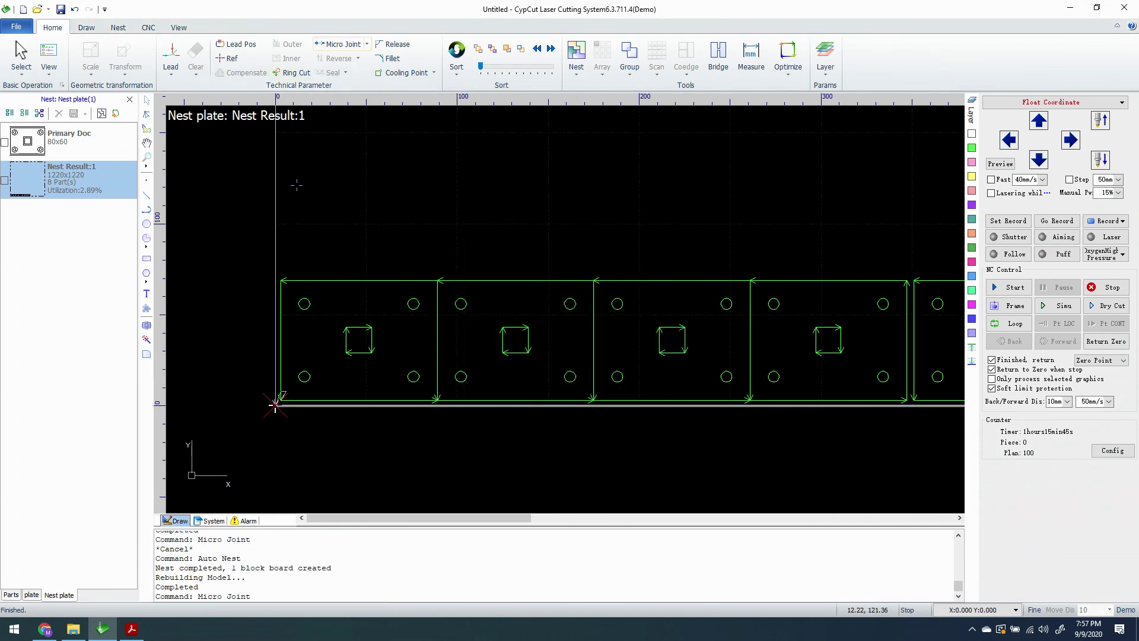
pyautogui.click(361, 400)
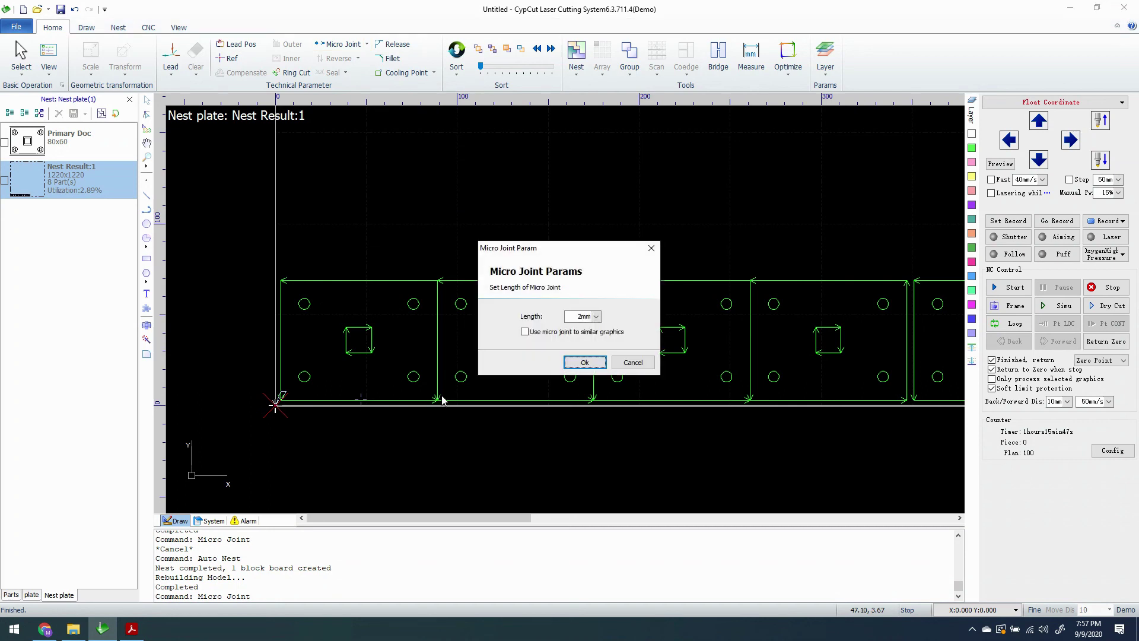
pyautogui.click(585, 362)
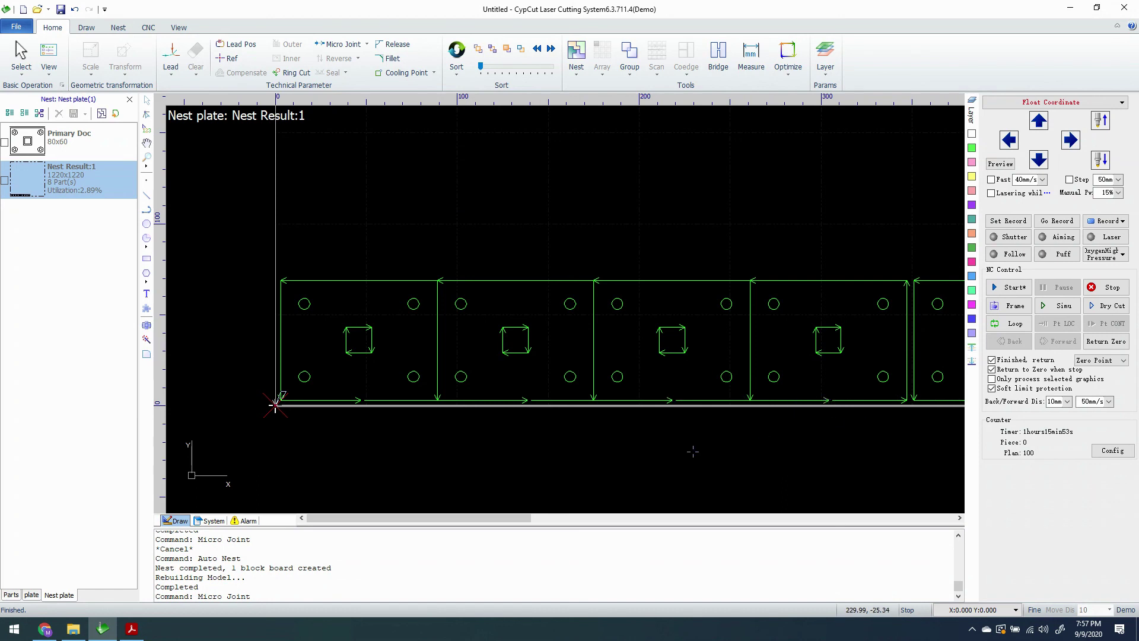
pyautogui.click(680, 519)
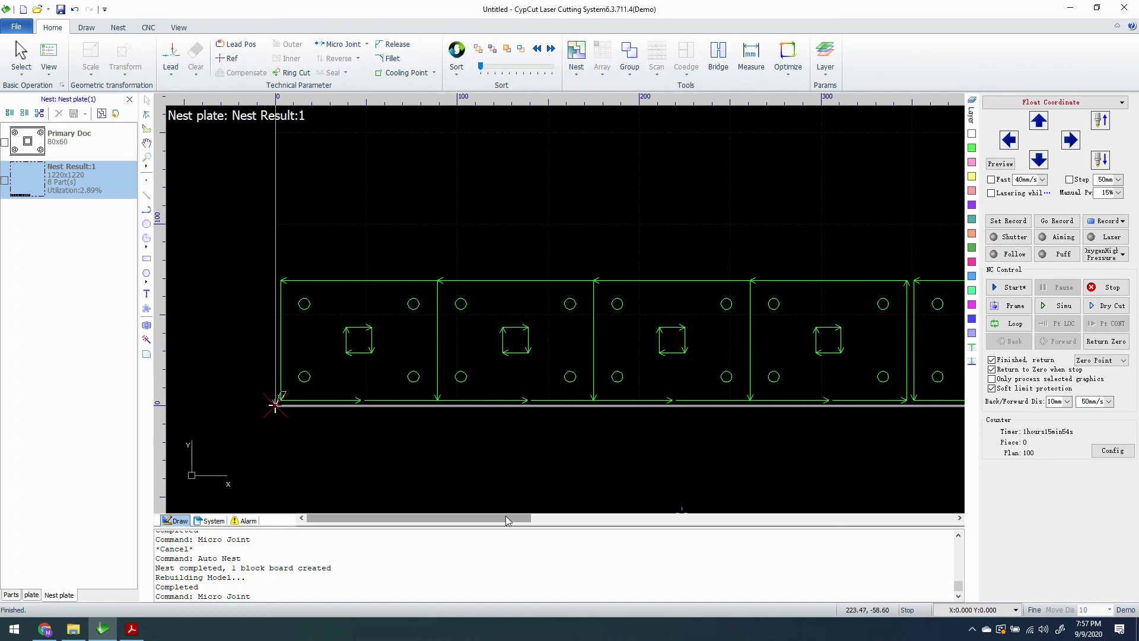
pyautogui.click(534, 400)
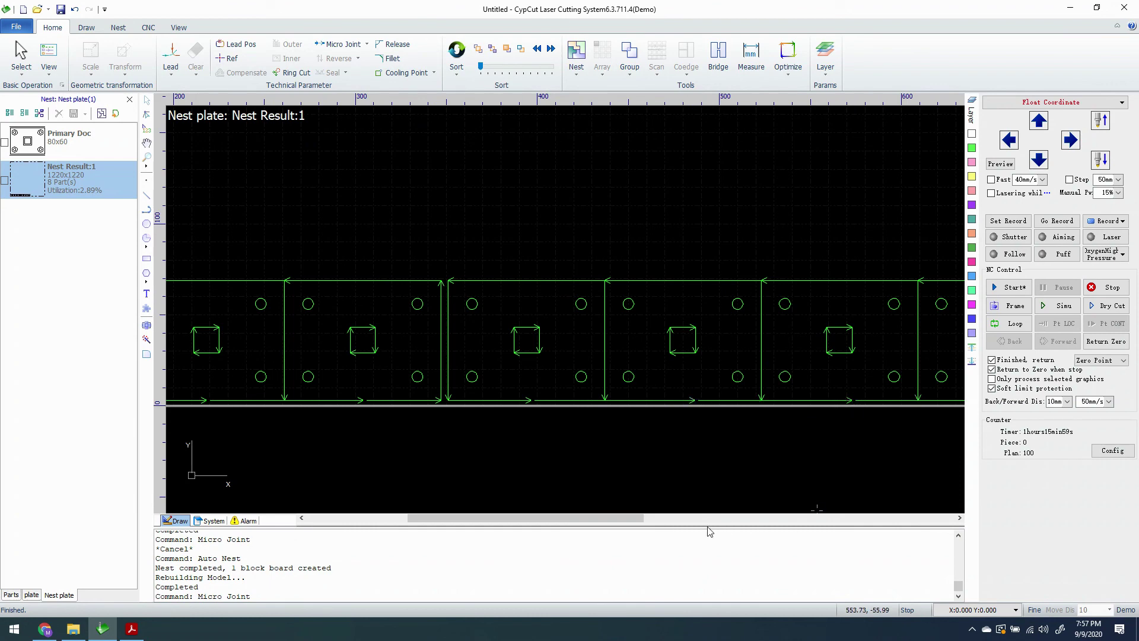
pyautogui.click(674, 519)
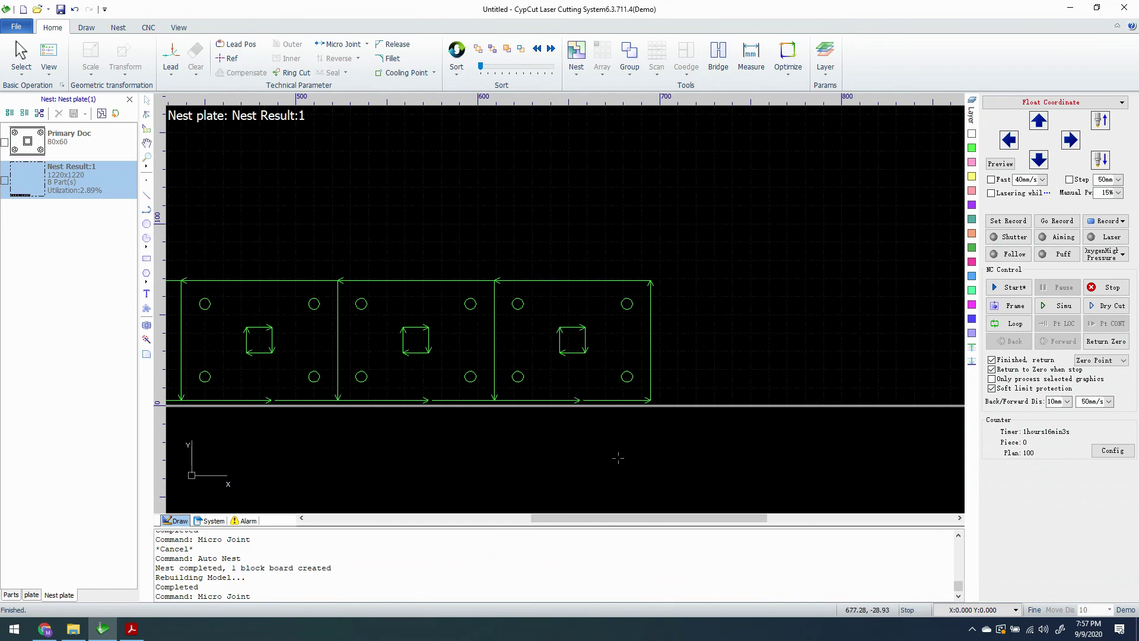
pyautogui.moveTo(602, 518); pyautogui.dragTo(334, 459)
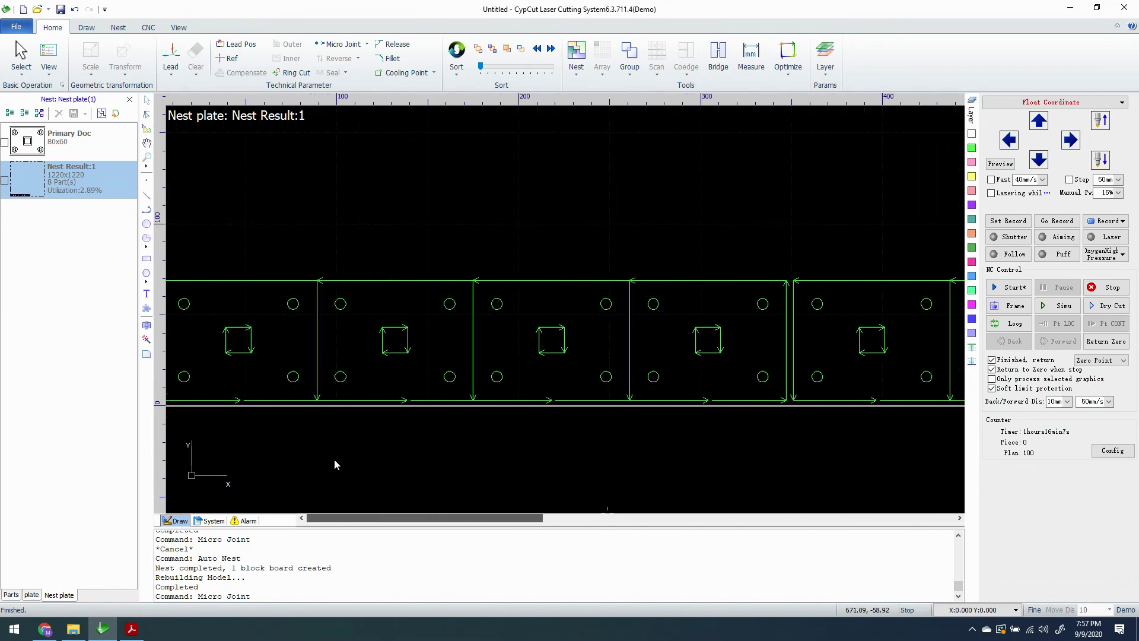
pyautogui.scroll(-2, 333, 447)
pyautogui.scroll(-1, 333, 447)
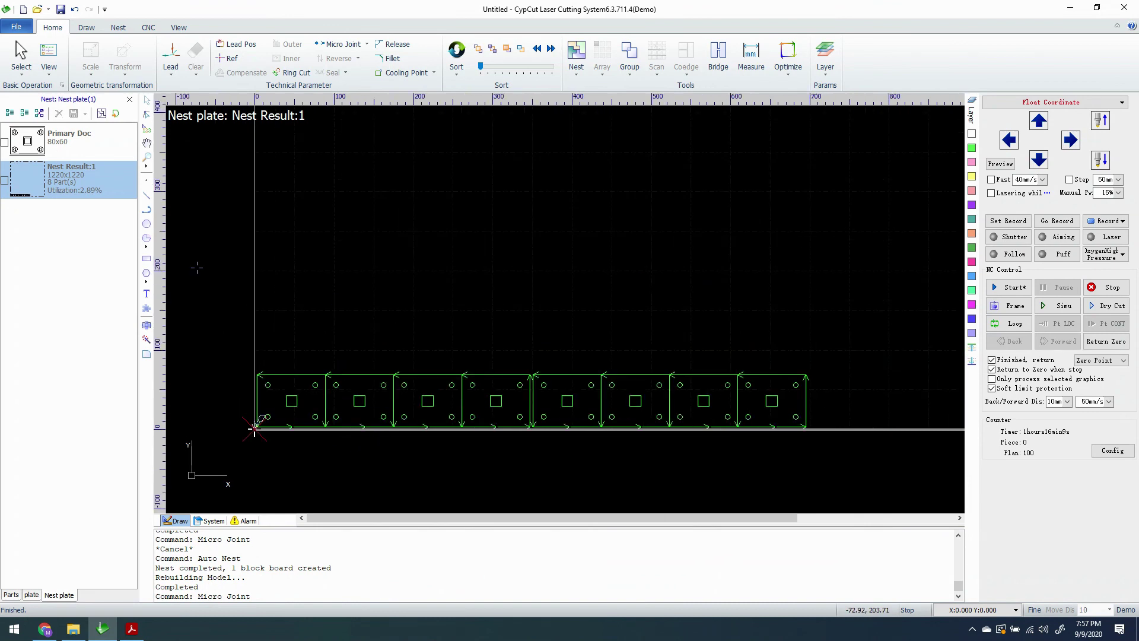
pyautogui.click(1045, 306)
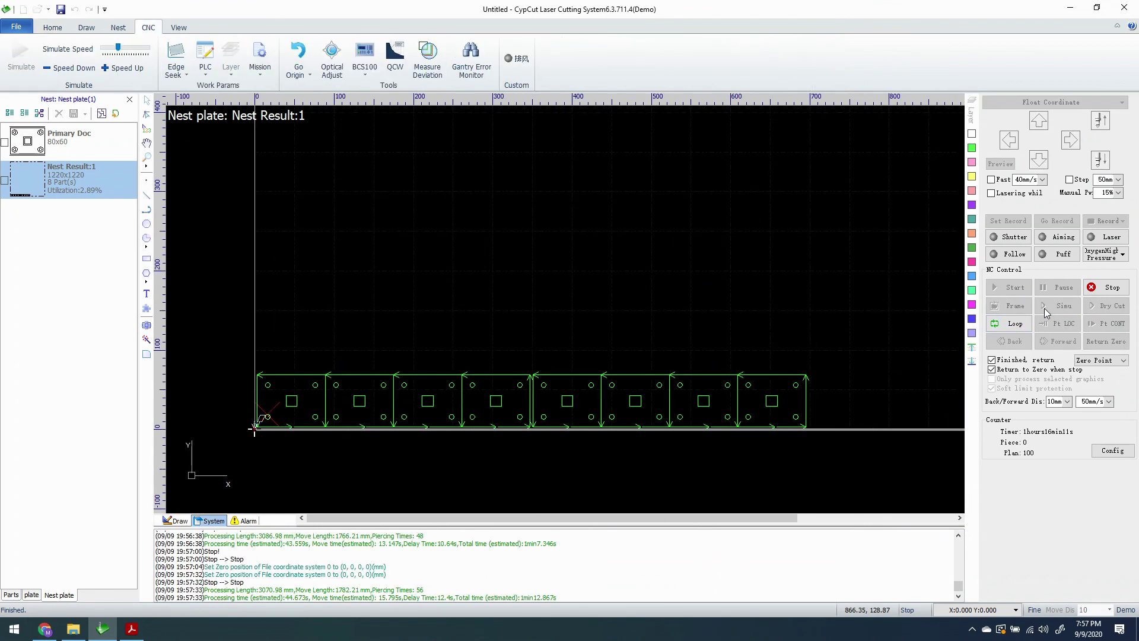